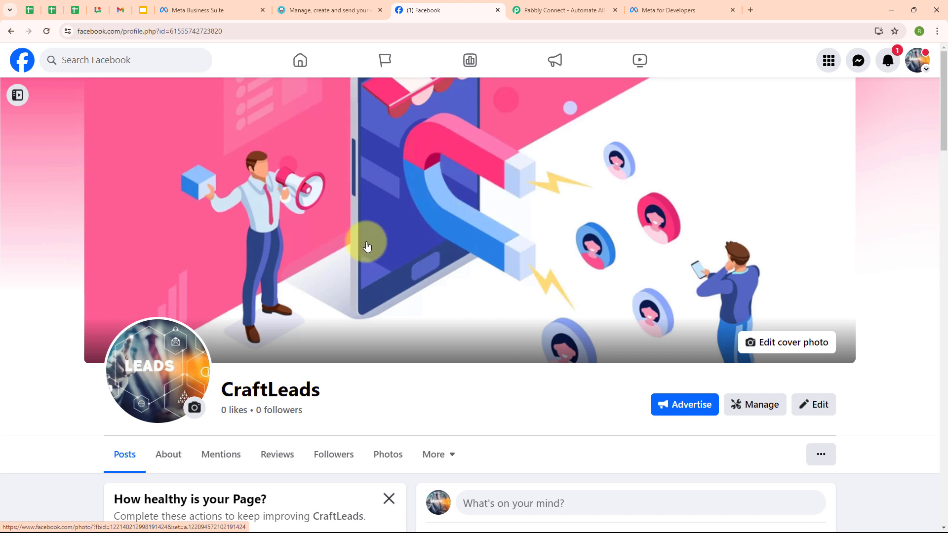
Review the Moosend Pab list's current members, then move to the Pabbly Connect website
click(316, 12)
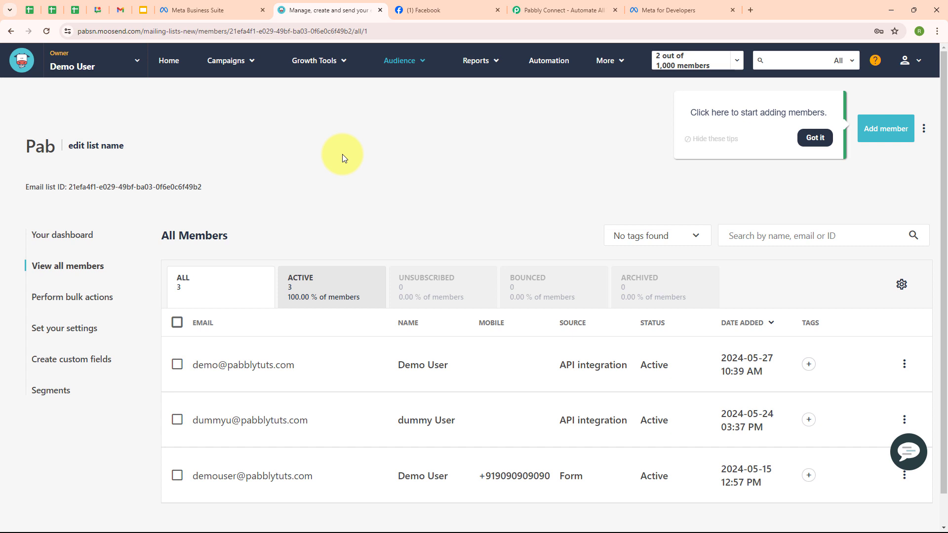
click(550, 8)
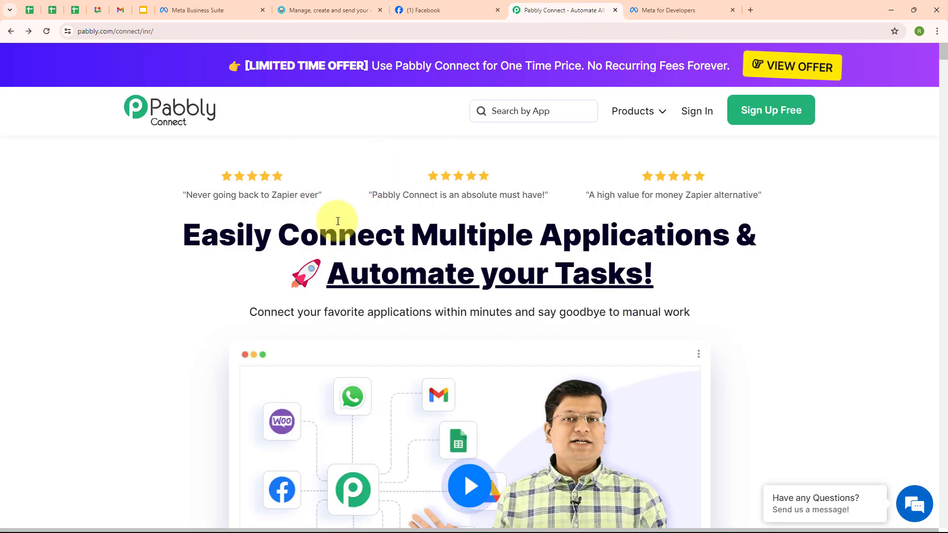
Sign in to Pabbly and launch Pabbly Connect from the All Pabbly Apps page
click(171, 33)
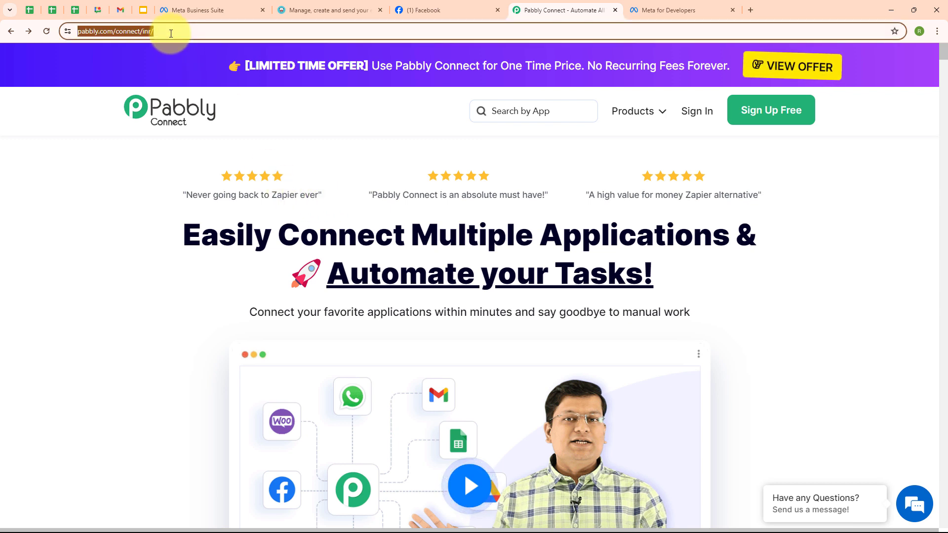
click(163, 164)
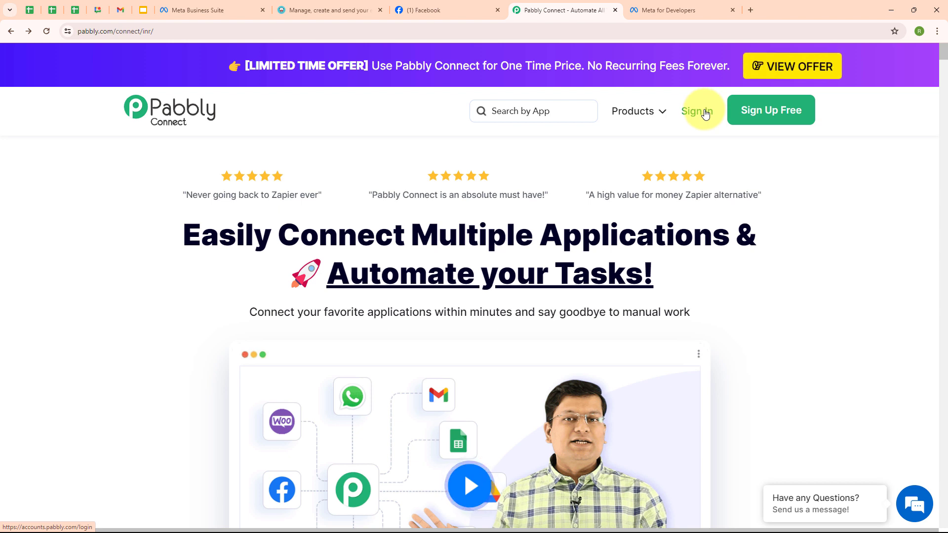
click(705, 113)
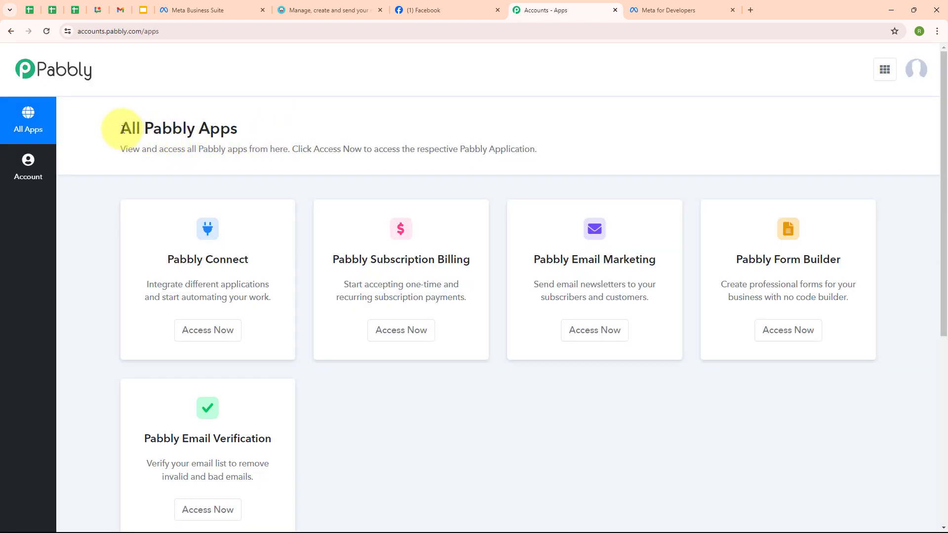
drag(123, 130, 237, 127)
click(269, 121)
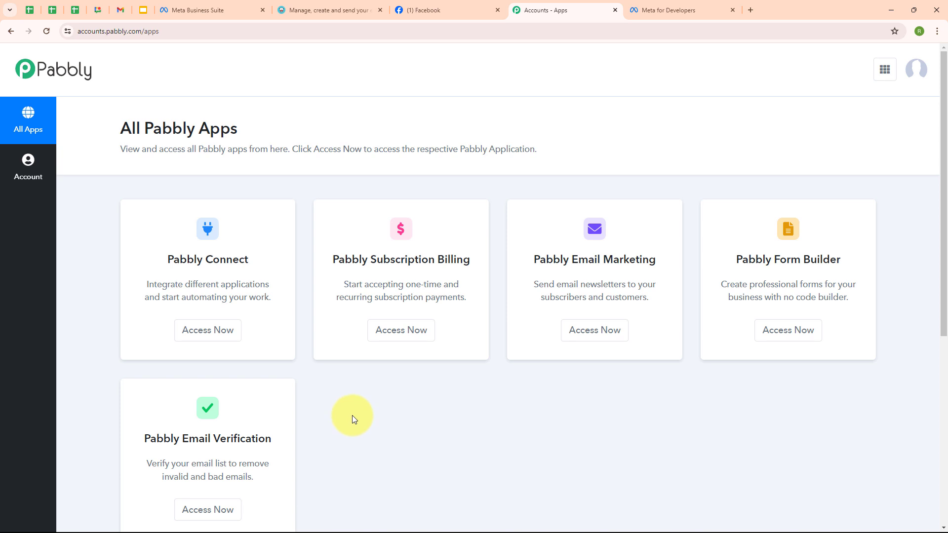
click(208, 338)
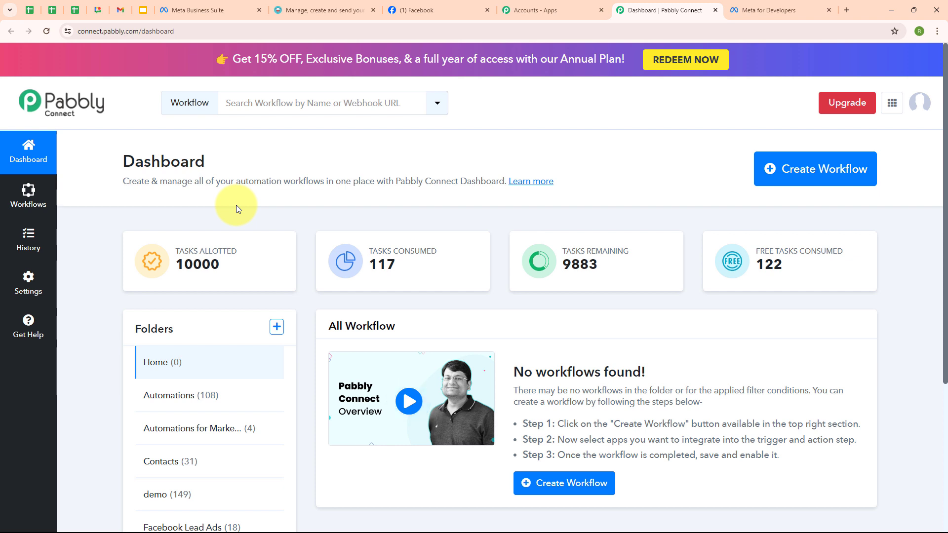
Create workflow 'Add Facebook Leads to Moosend as Subscriber (with Custom Fi…' in the Automations folder
click(804, 184)
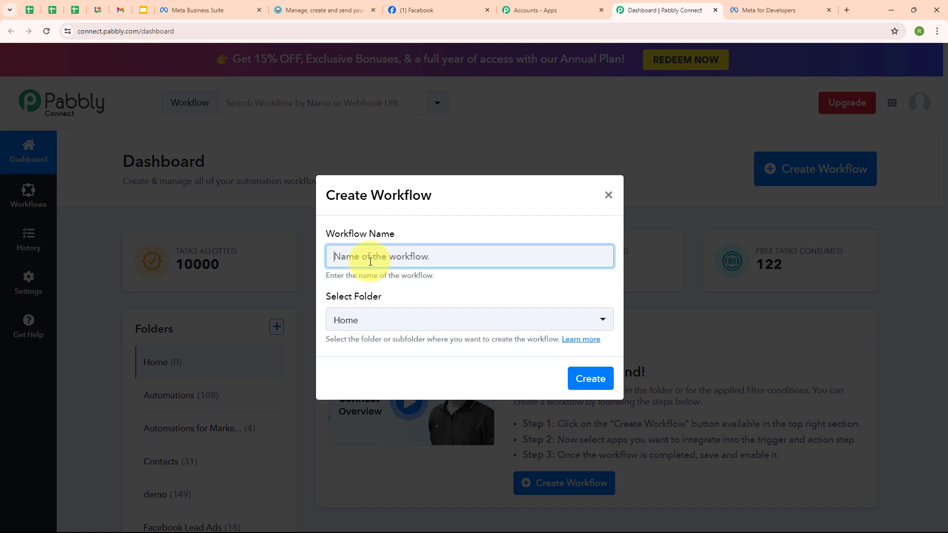
key(ctrl+v)
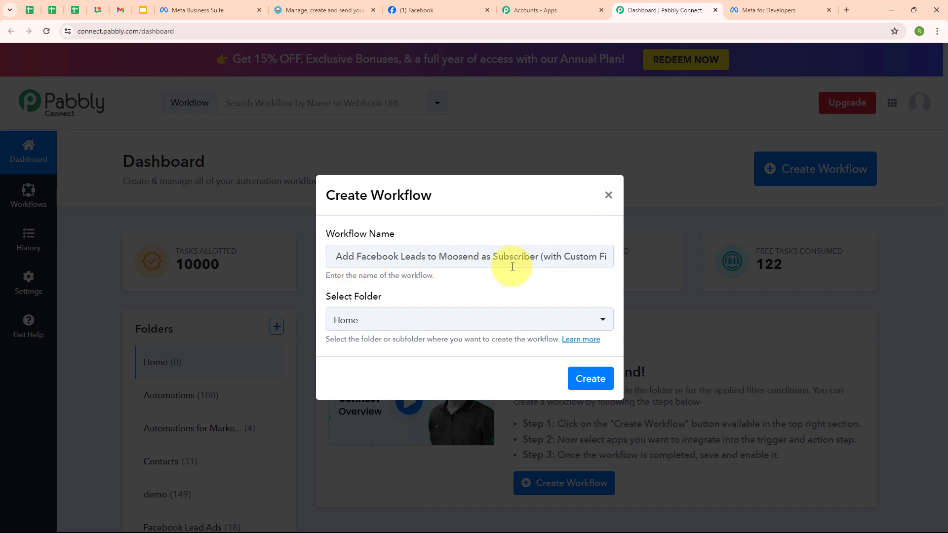
click(424, 319)
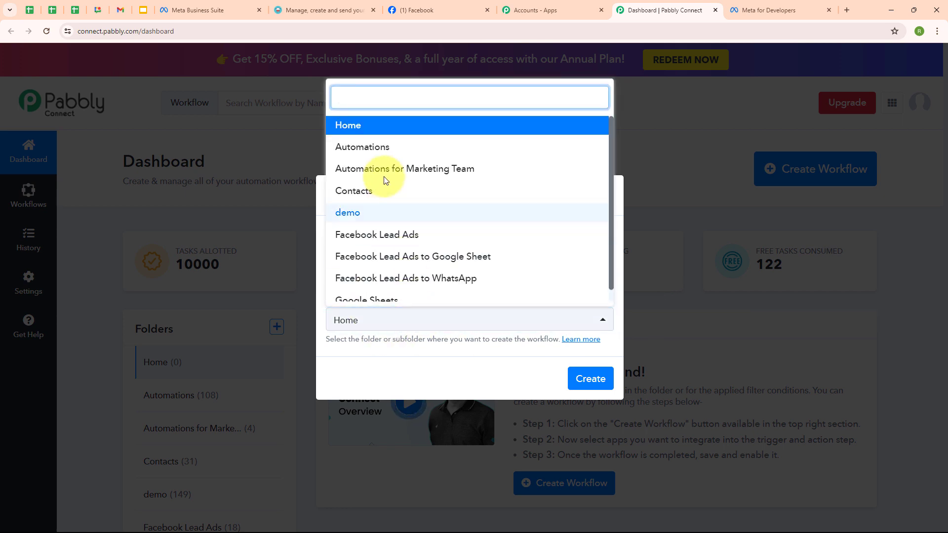
click(375, 149)
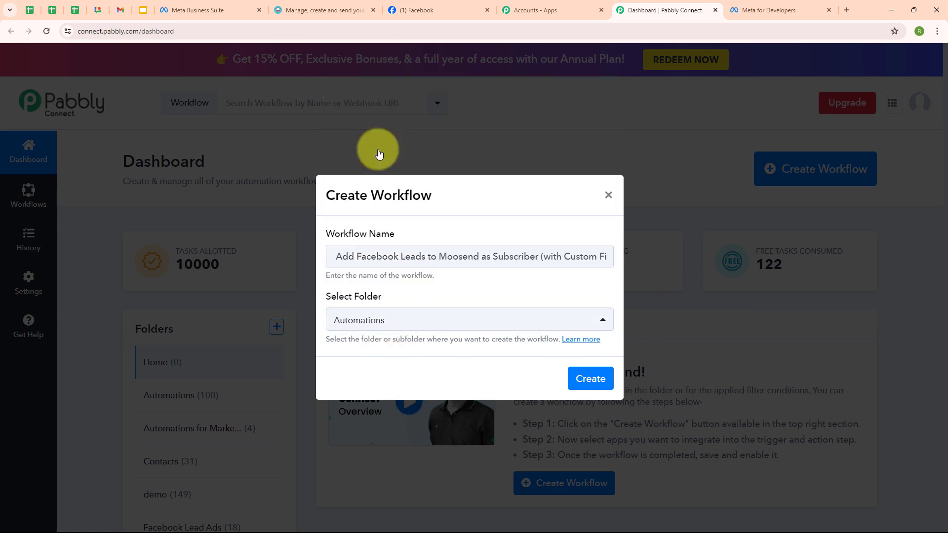
click(425, 295)
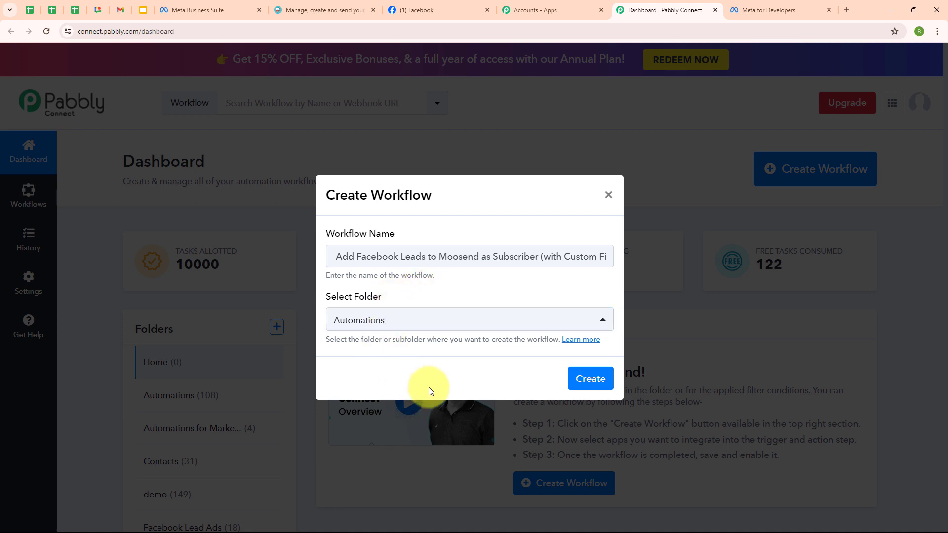
click(592, 380)
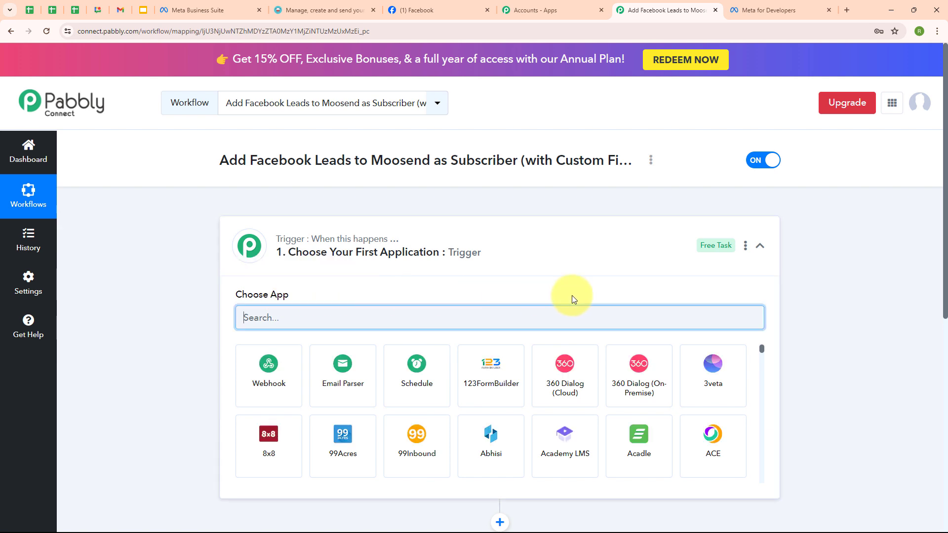
Search 'Face' and set Facebook Lead Ads as the workflow's trigger app
click(761, 246)
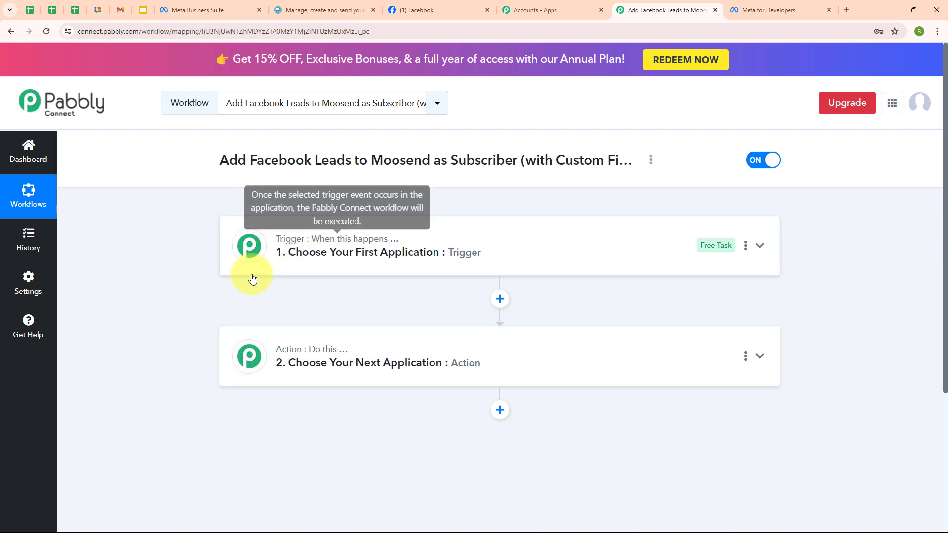
mouse_move(294, 359)
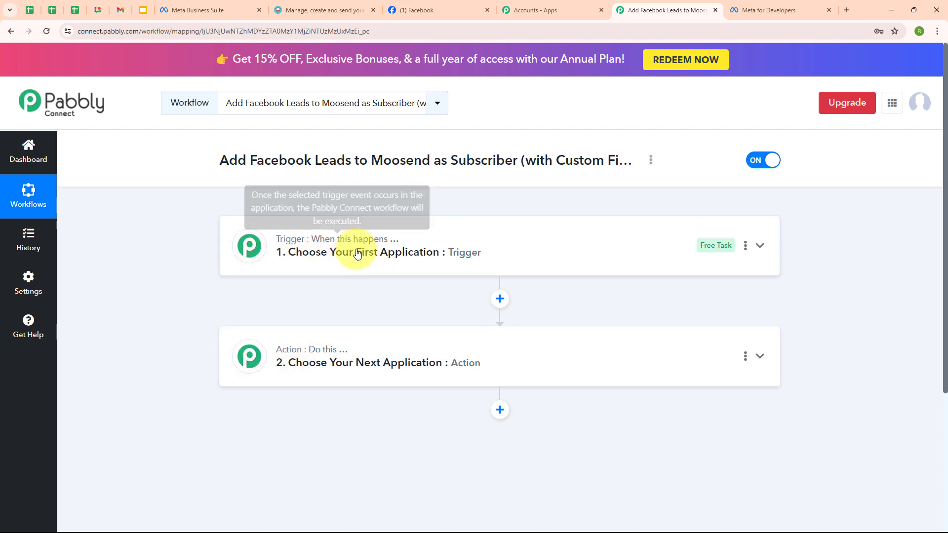
mouse_move(332, 357)
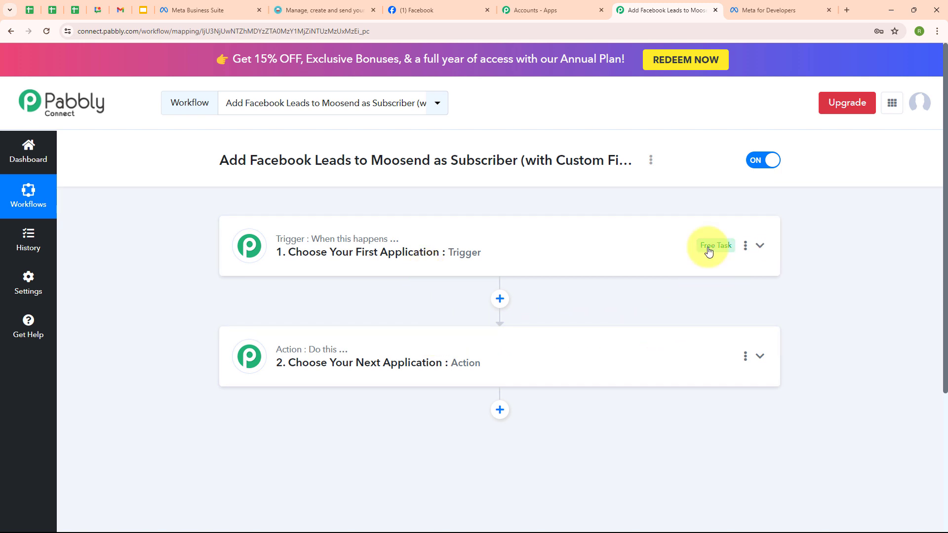
click(760, 246)
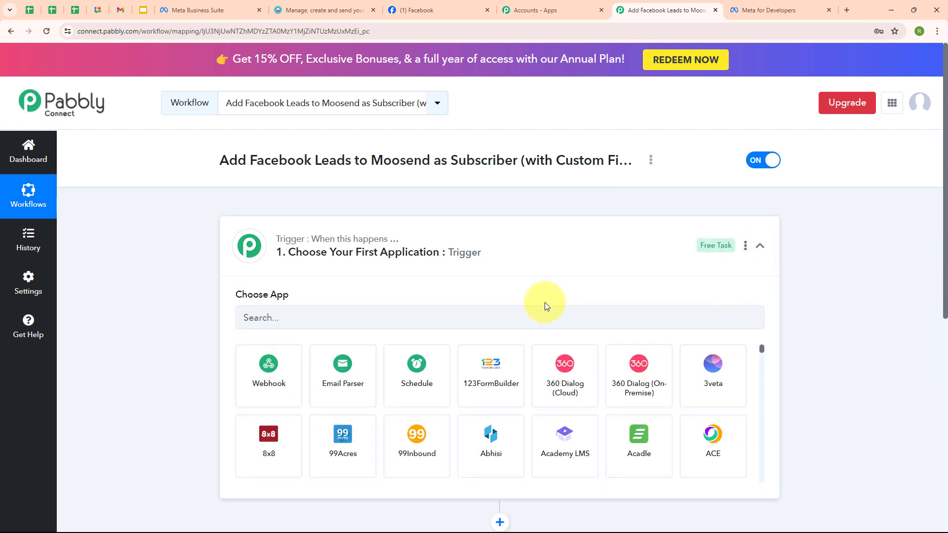
click(256, 316)
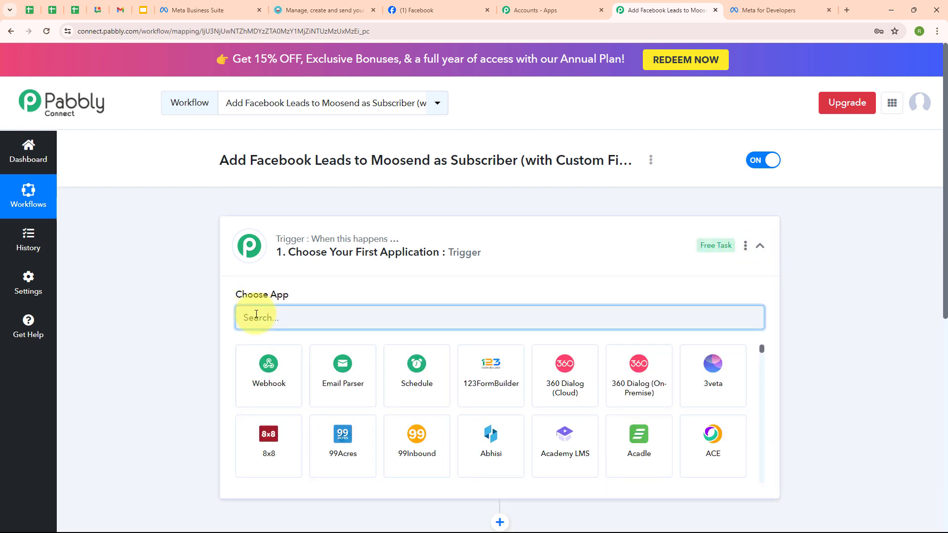
text(Face)
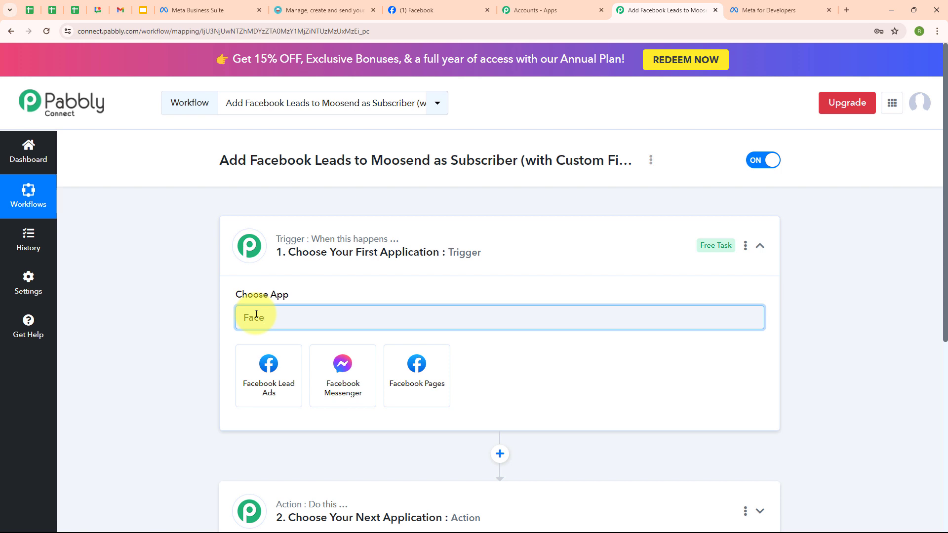
click(270, 372)
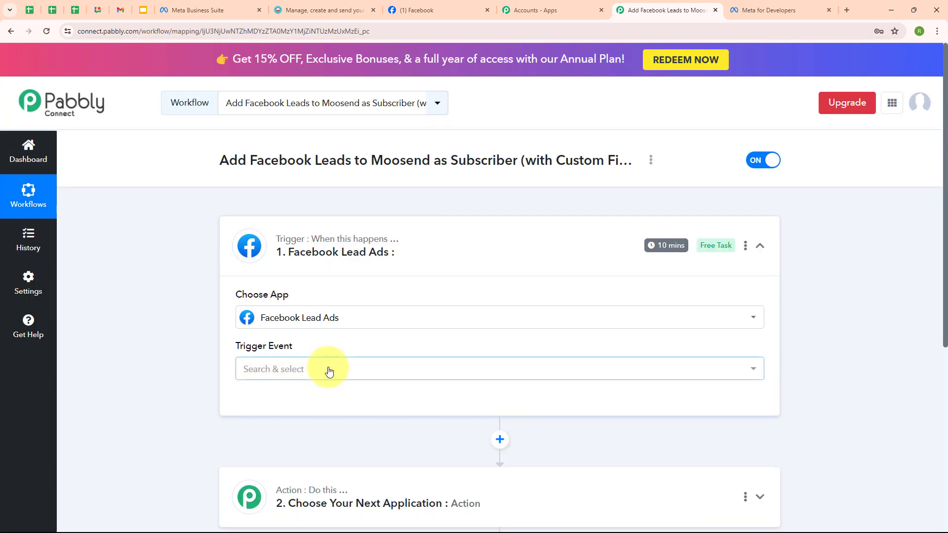
click(330, 371)
Use the New Lead (Instant) event and authorize a new Facebook Lead Ads account connection
click(330, 433)
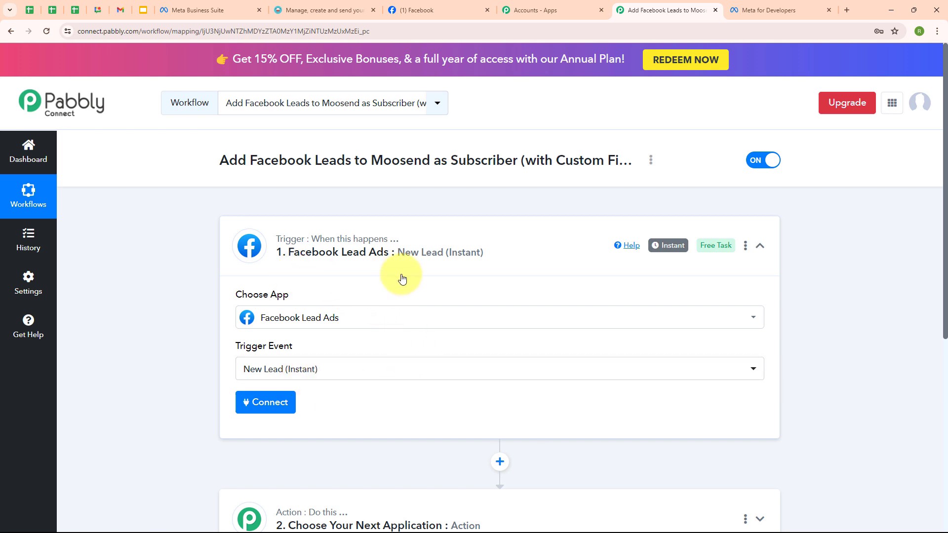
click(276, 412)
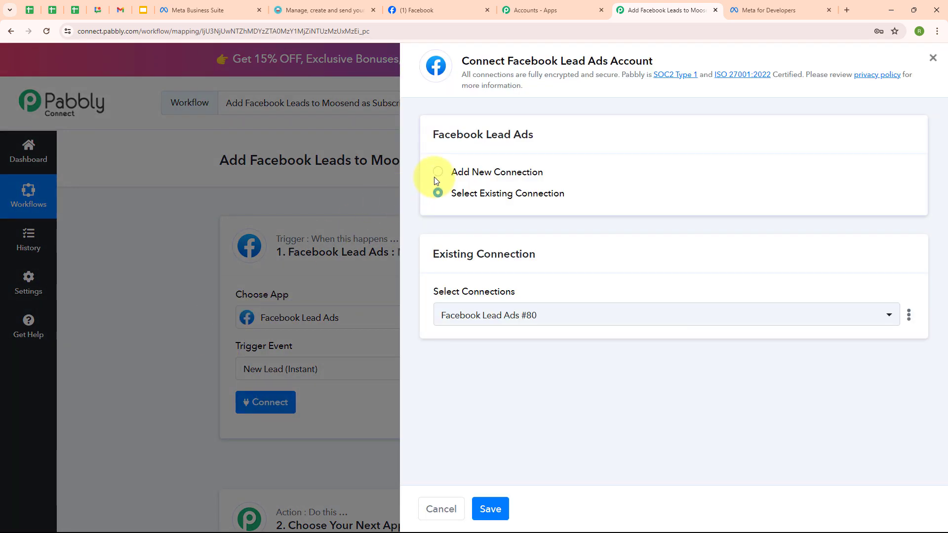
click(436, 178)
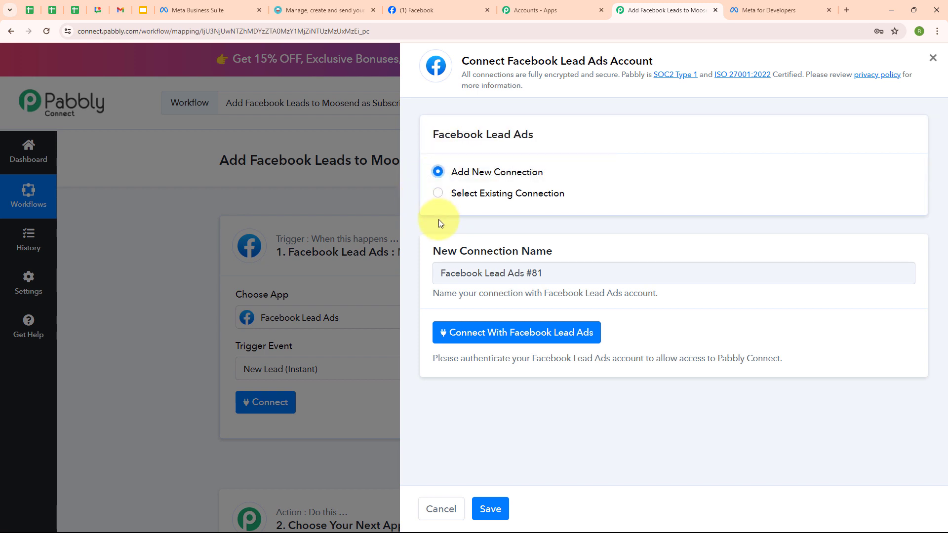
click(515, 341)
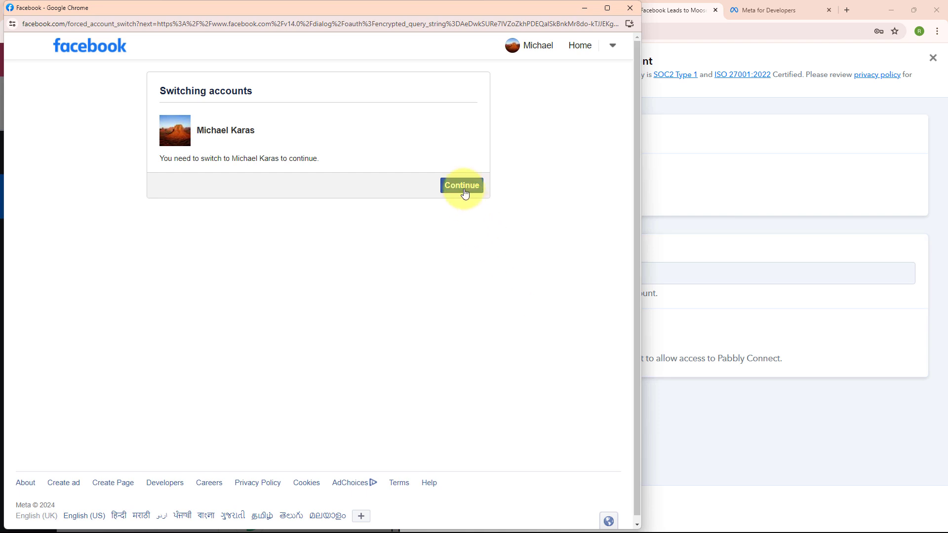
click(465, 194)
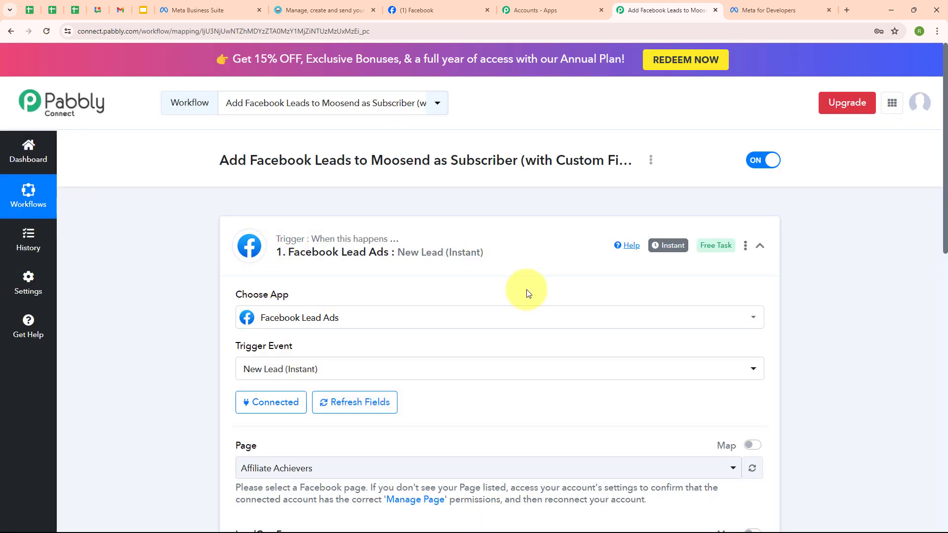
Select CraftLeads as the trigger's Facebook page
scroll(526, 292, down, 5)
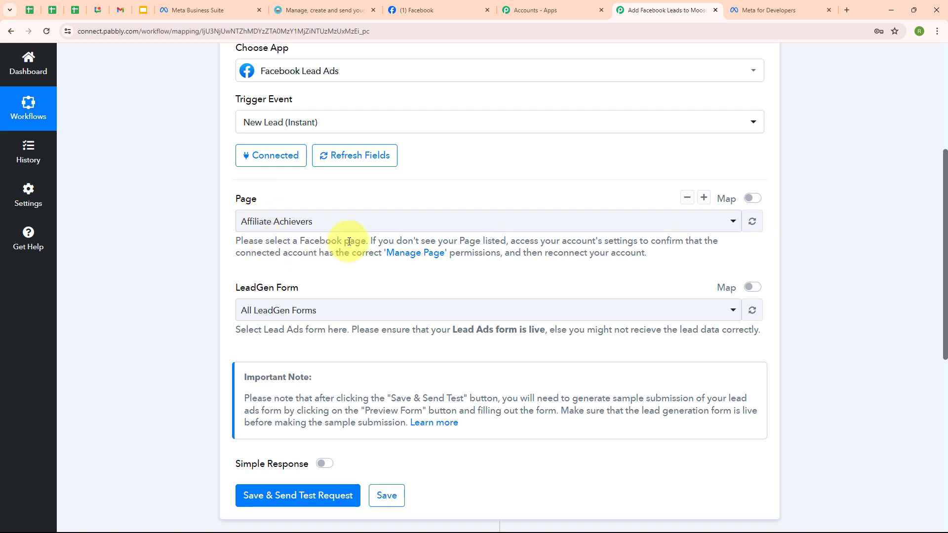
click(419, 12)
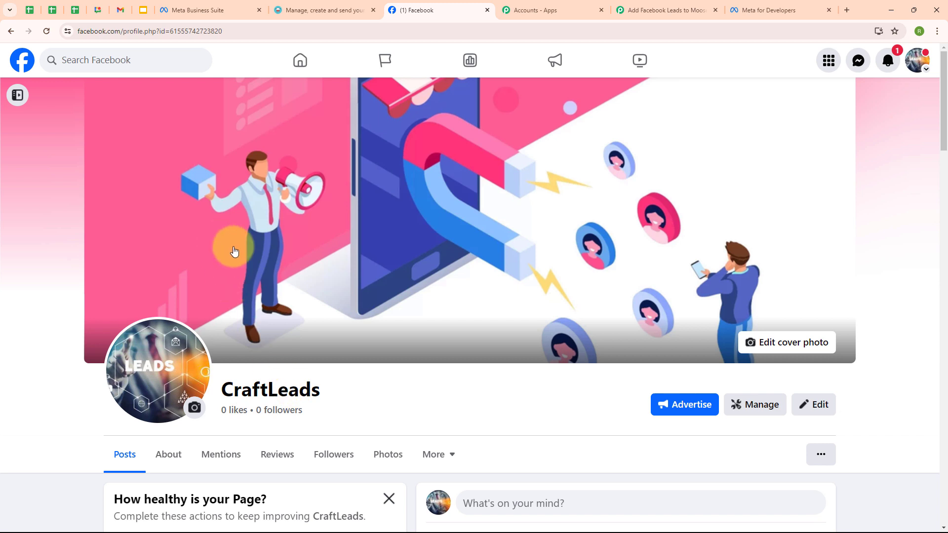
click(683, 3)
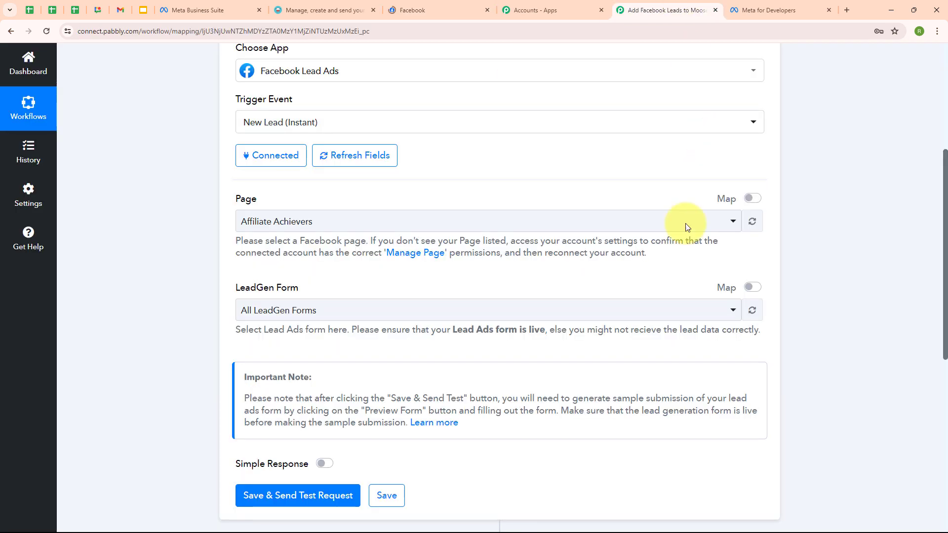
click(289, 226)
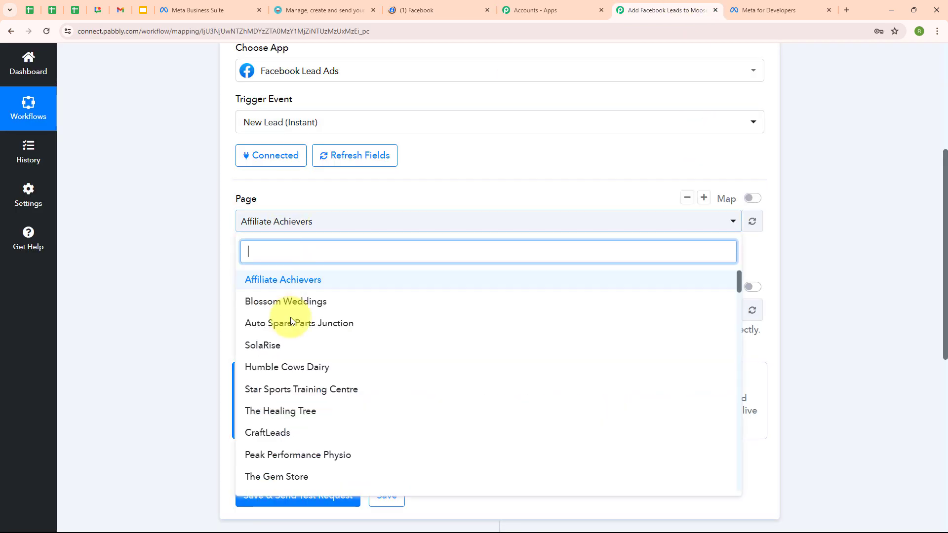
click(289, 434)
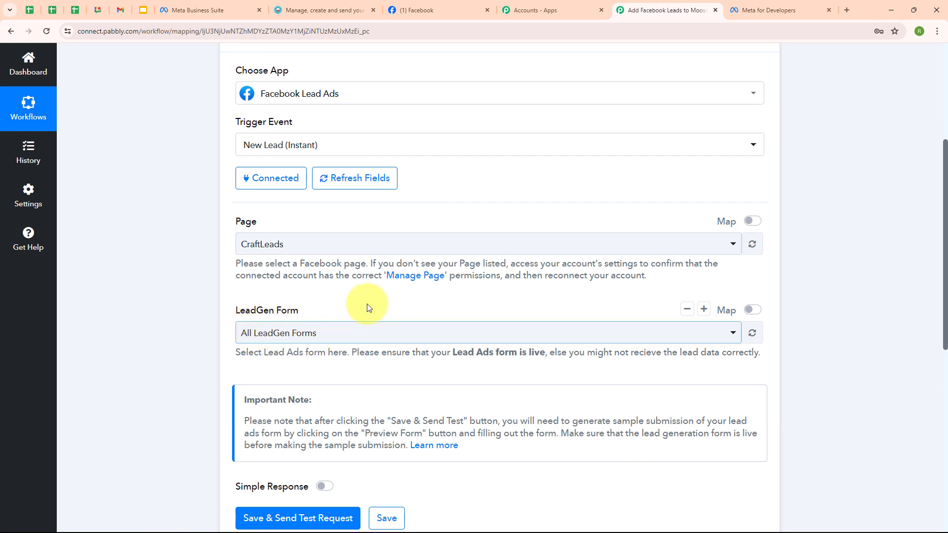
Choose the Lead Generation Forms form and save the trigger to await a test request
click(186, 5)
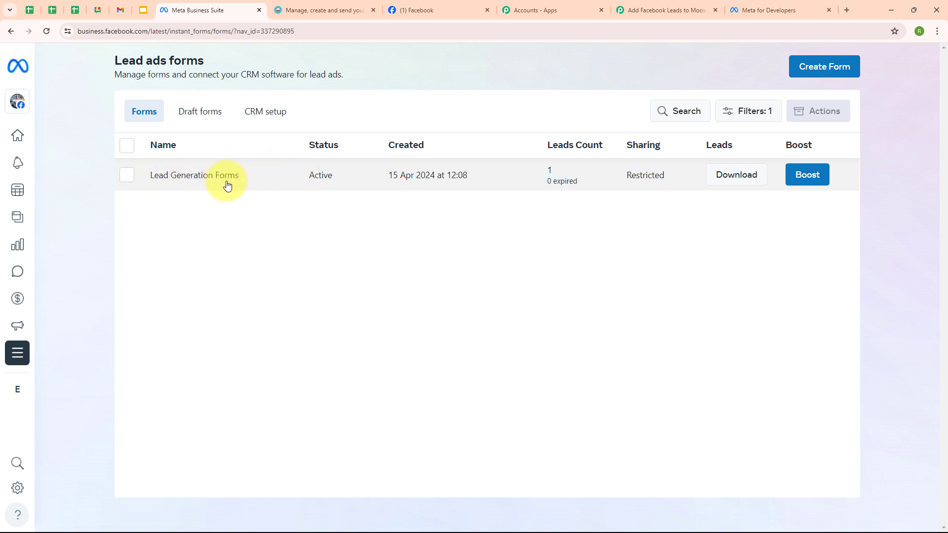
click(654, 9)
click(336, 333)
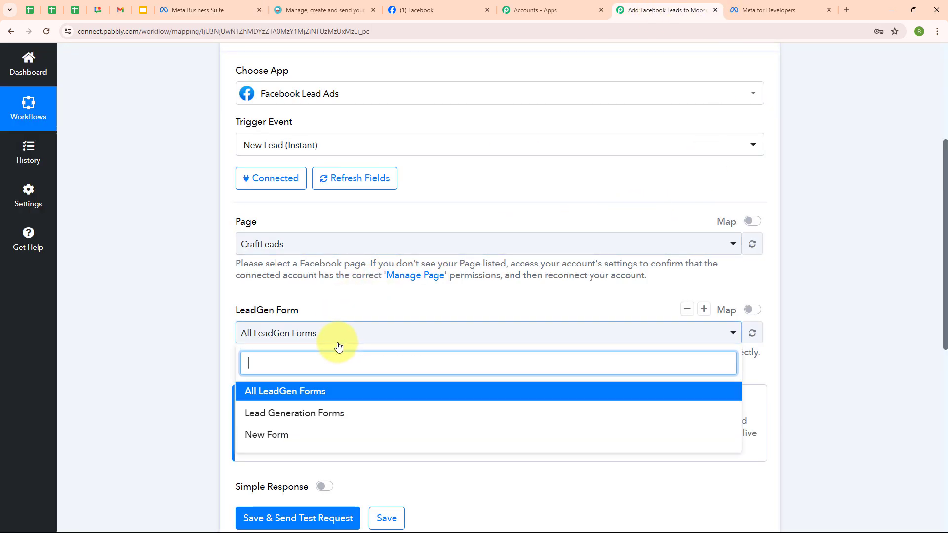
click(342, 415)
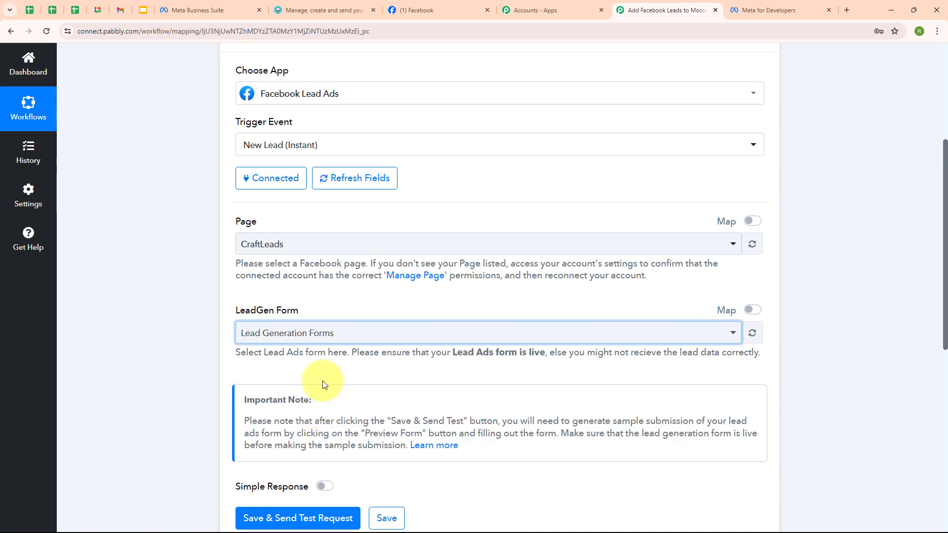
click(342, 342)
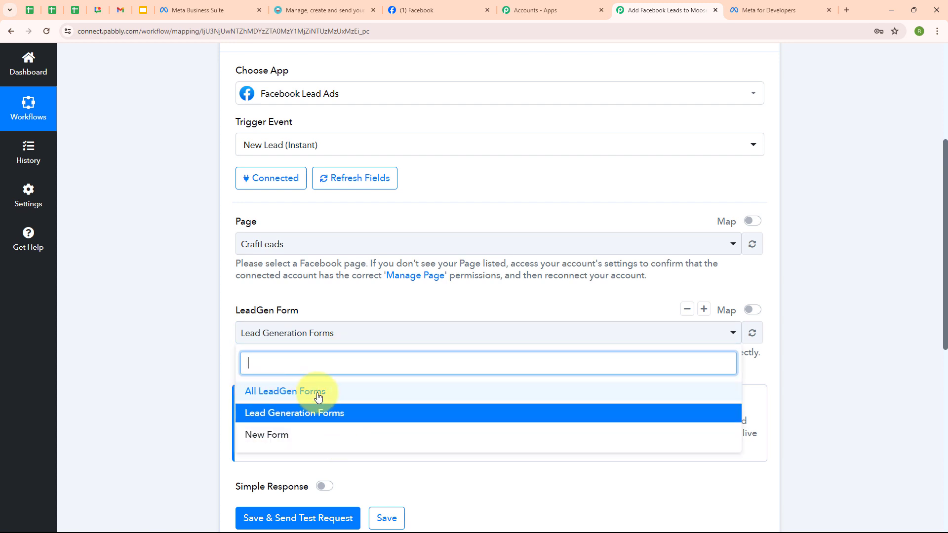
click(190, 383)
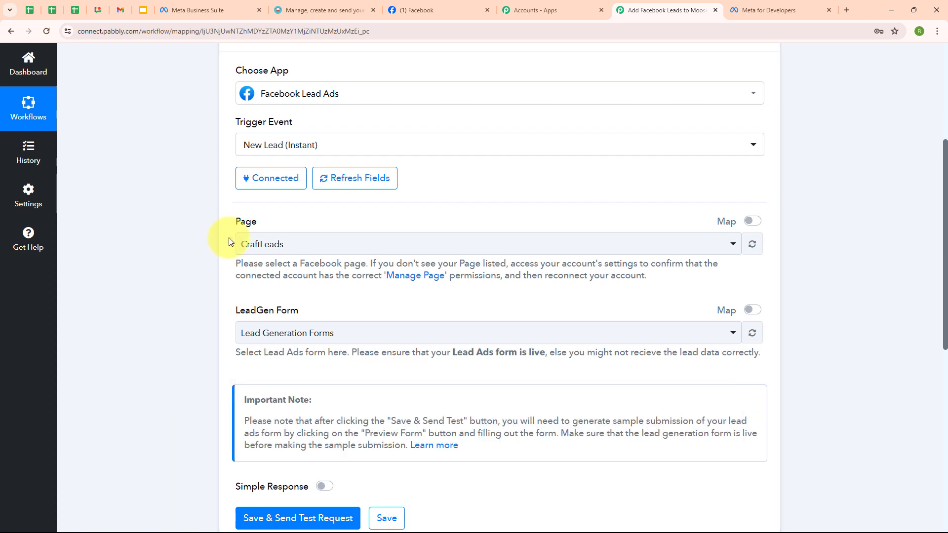
scroll(406, 276, down, 3)
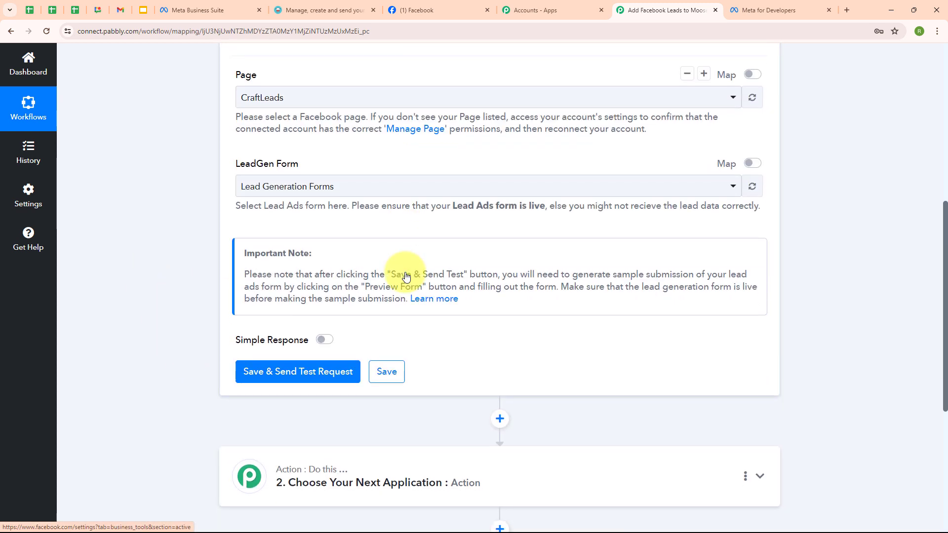
click(282, 379)
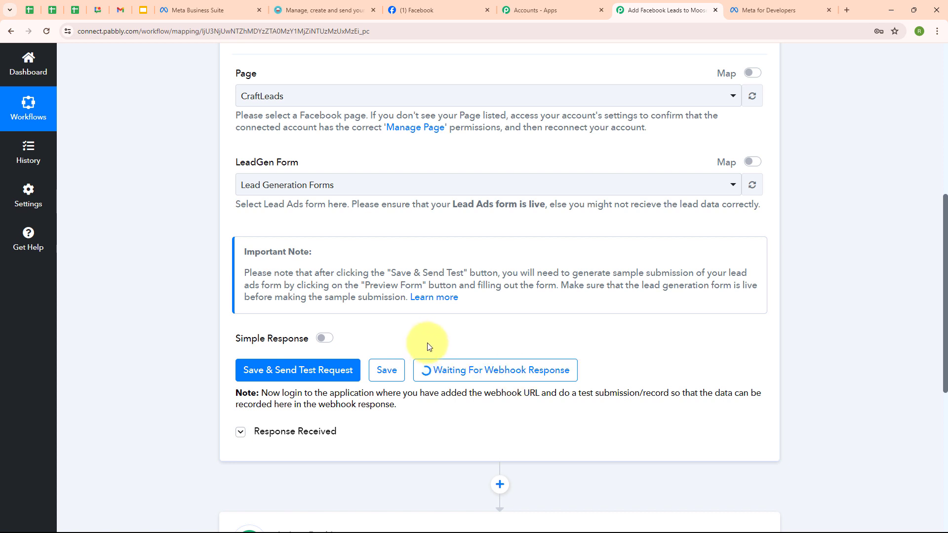
Open the Lead Ads testing tool from Meta for Developers' Tools page
click(761, 10)
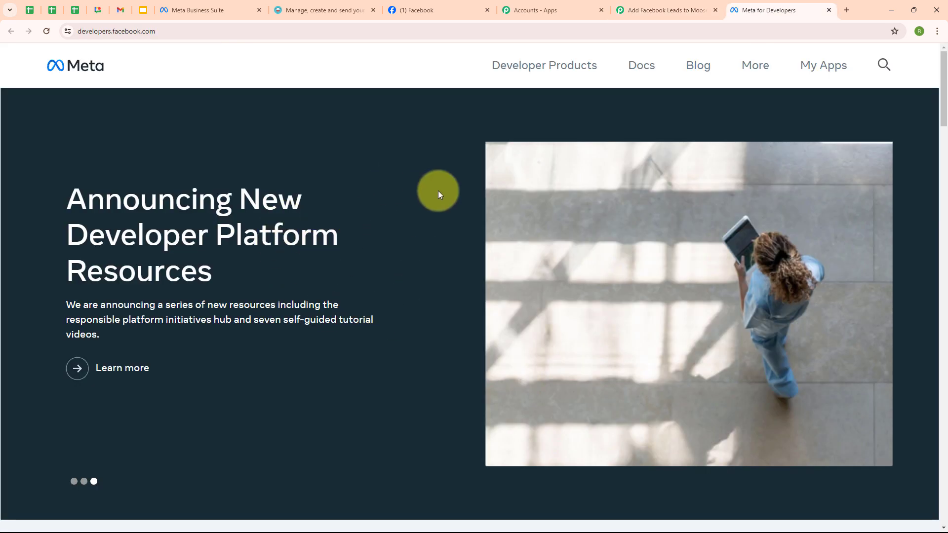
click(751, 73)
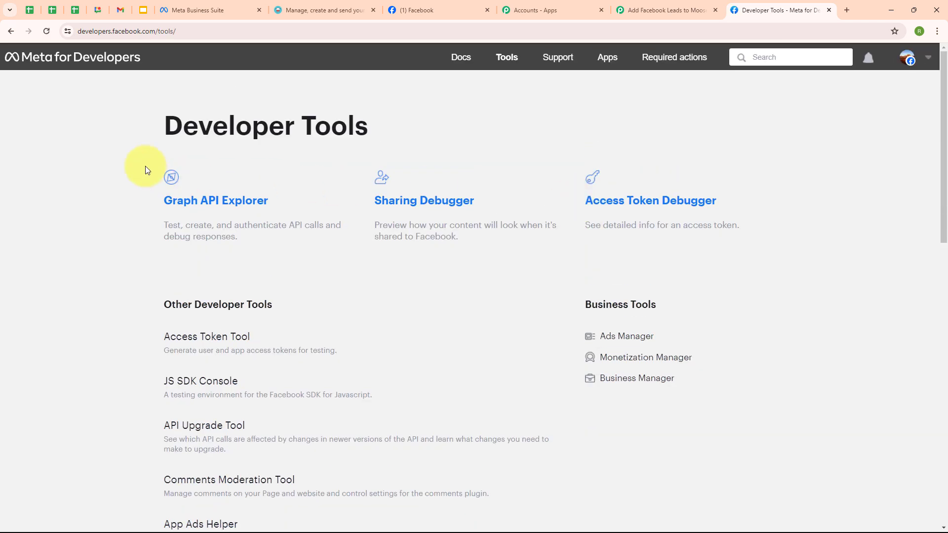
scroll(371, 364, down, 4)
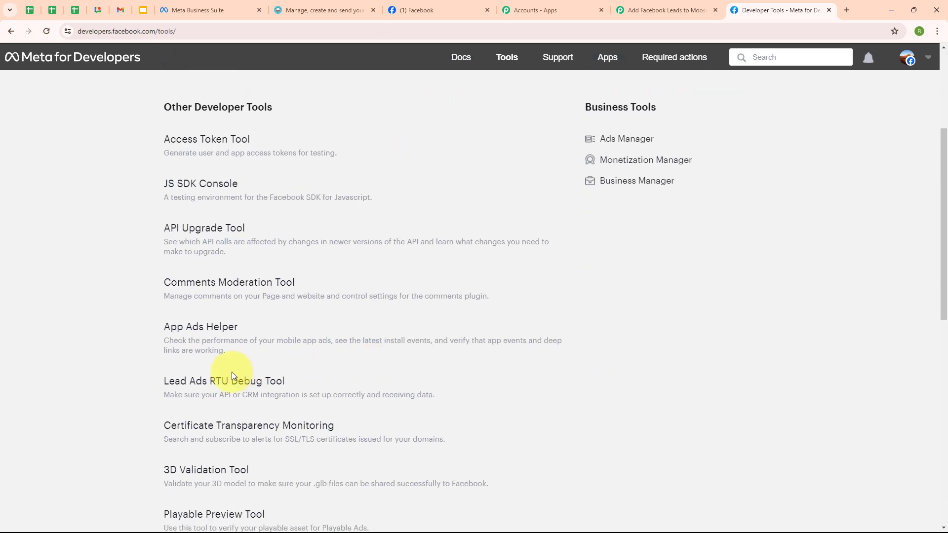
click(223, 384)
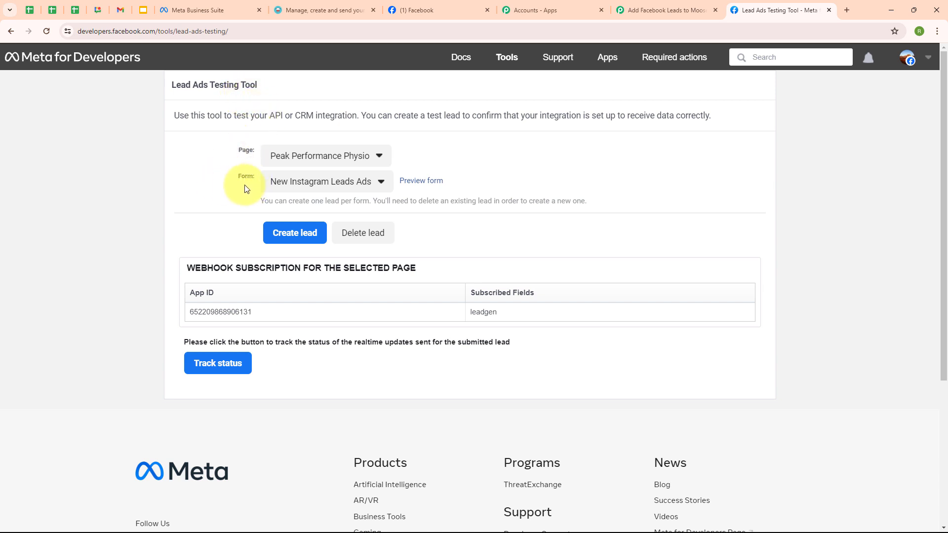
Select the CraftLeads page and its Lead Generation Forms form for testing
click(358, 163)
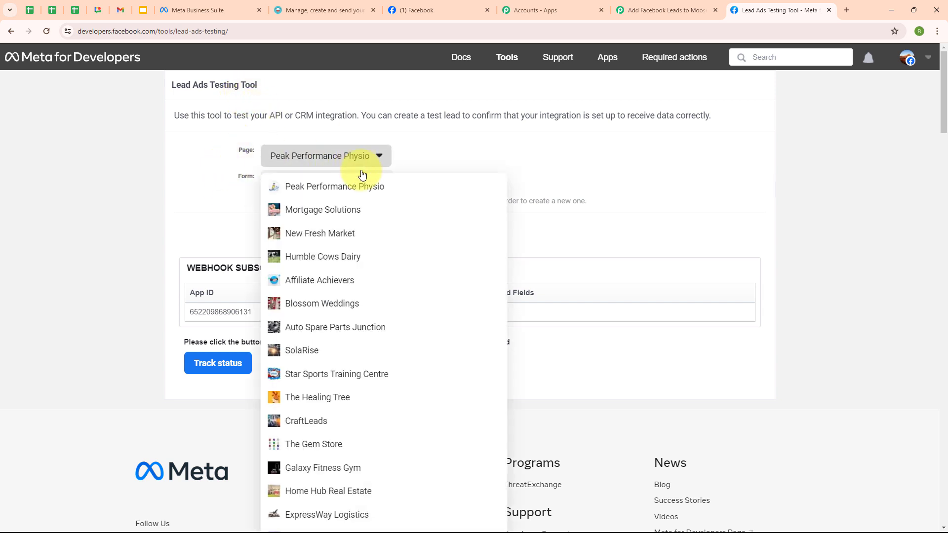
click(306, 422)
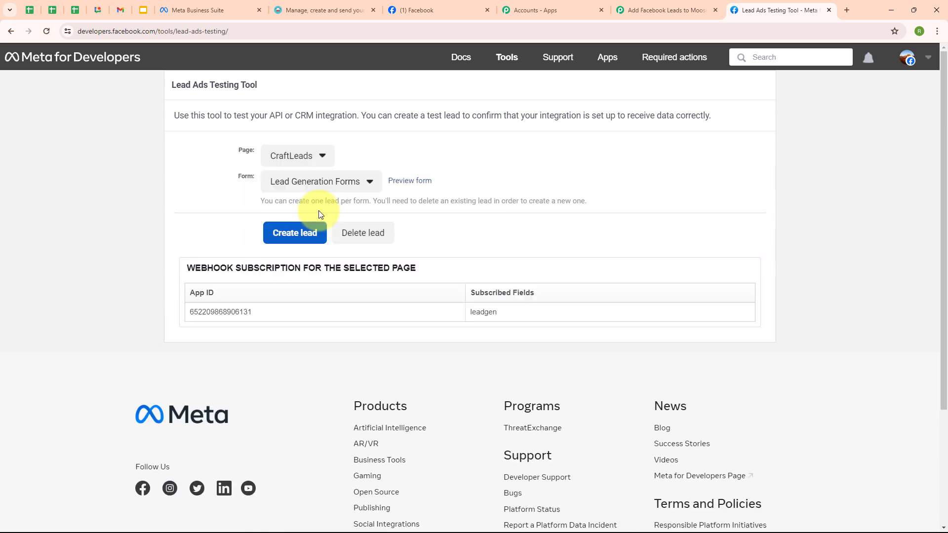
click(306, 182)
click(312, 204)
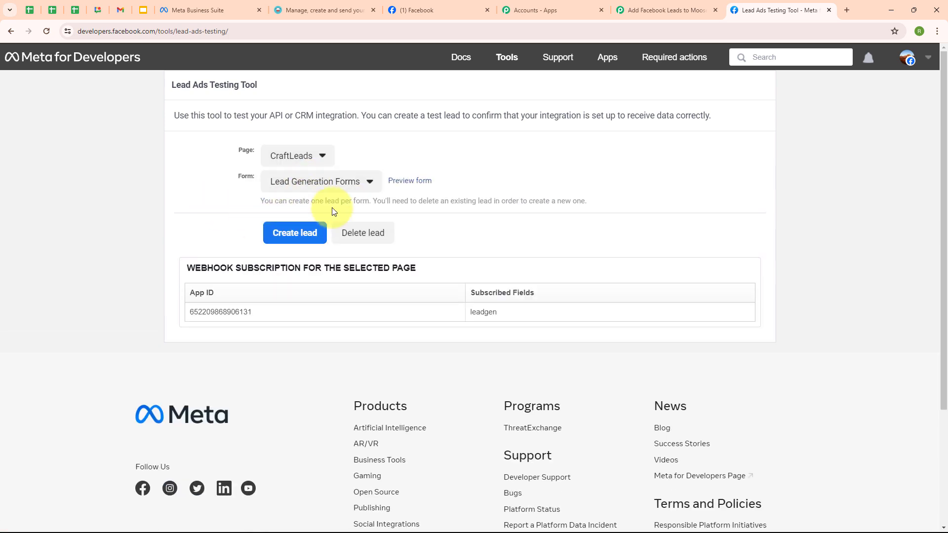
Fill the form preview with a test first name, last name and e-mail, and submit it
click(408, 180)
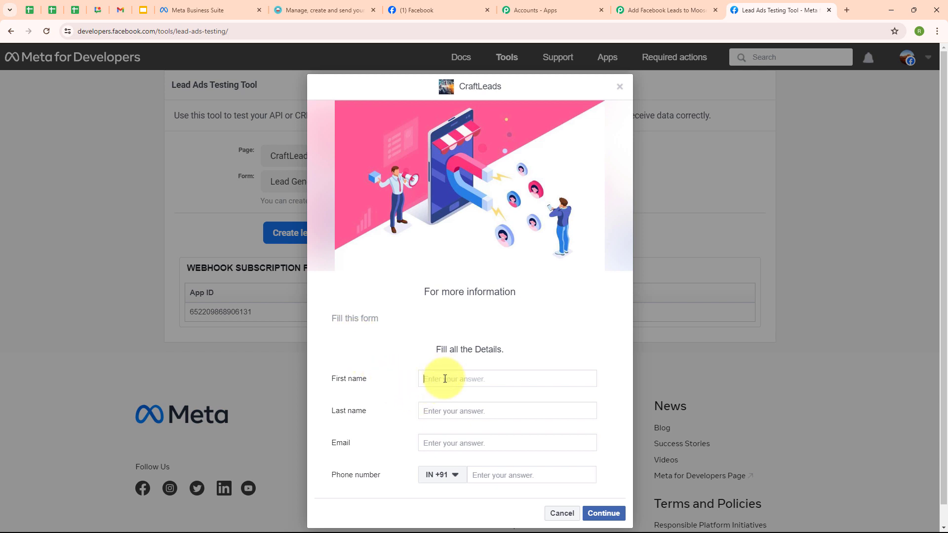
text(Smart)
click(431, 413)
text(User)
click(459, 442)
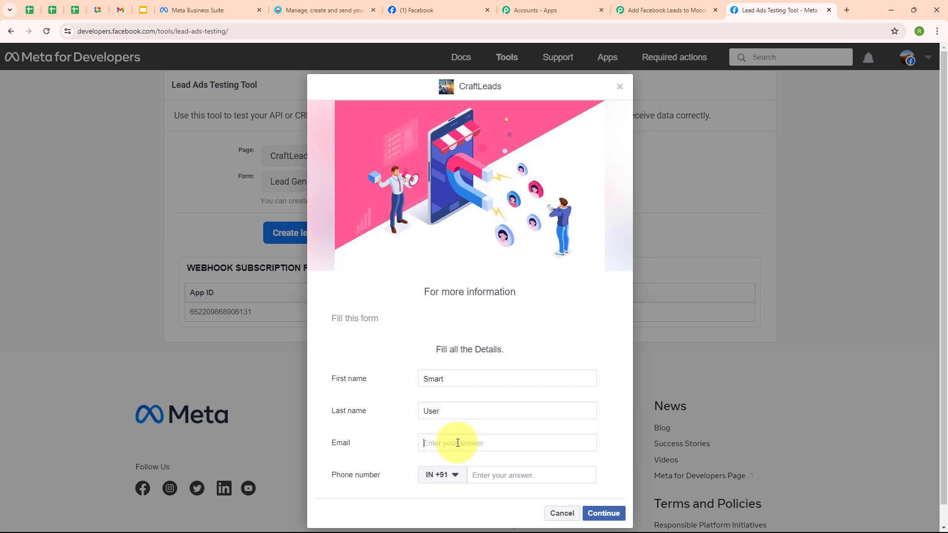
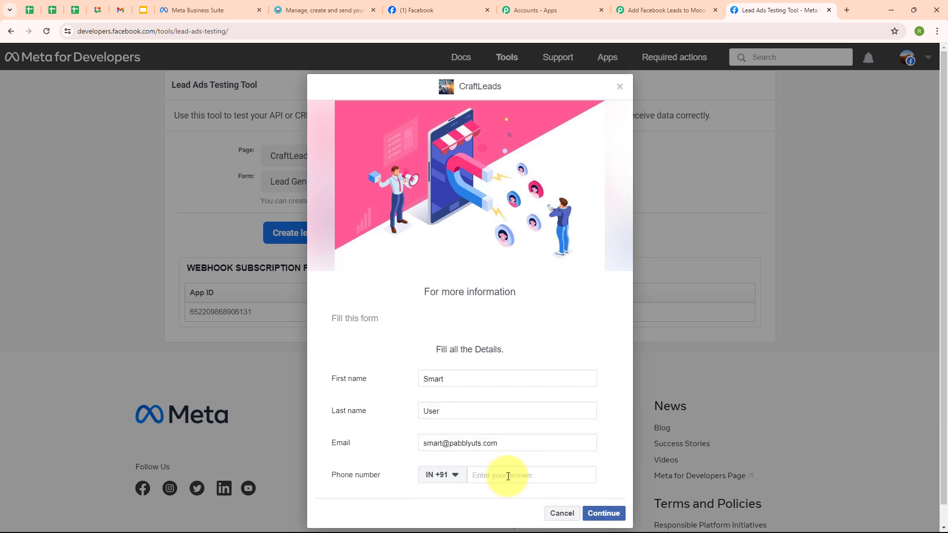
click(606, 514)
click(601, 370)
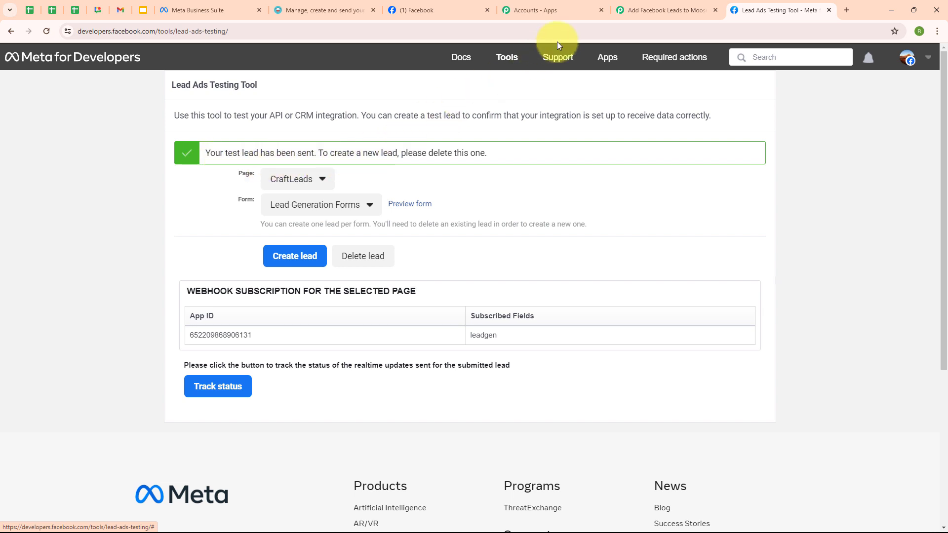
click(662, 9)
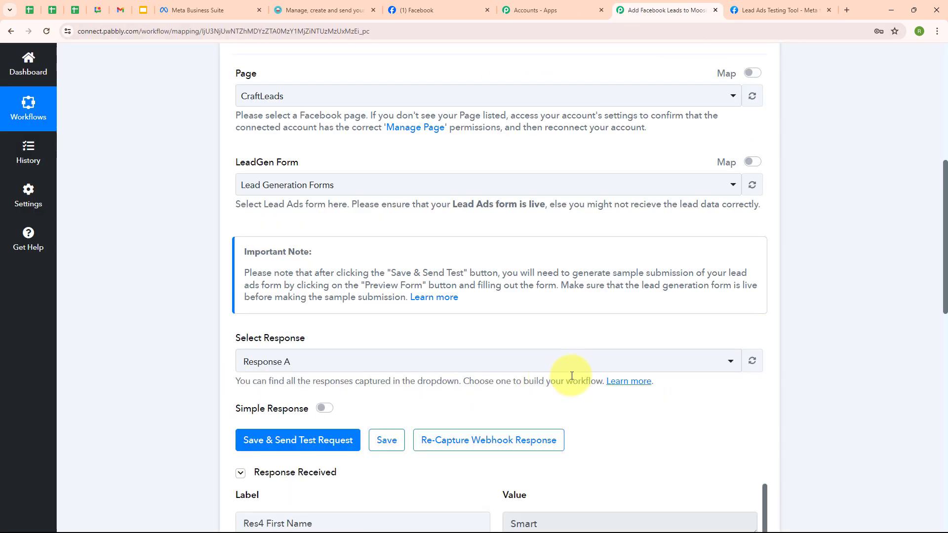
Search 'Moo' and set Moosend as the action step's app
scroll(573, 375, down, 4)
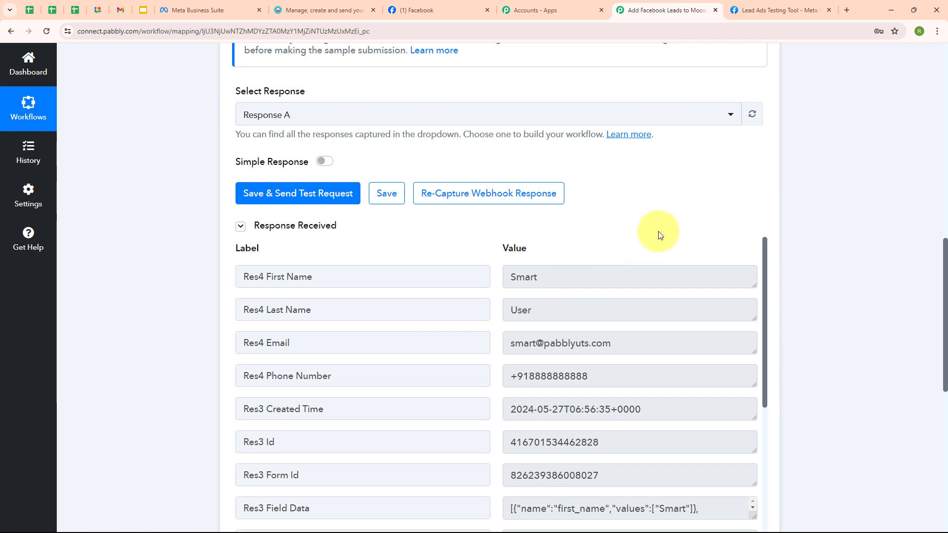
scroll(659, 231, down, 8)
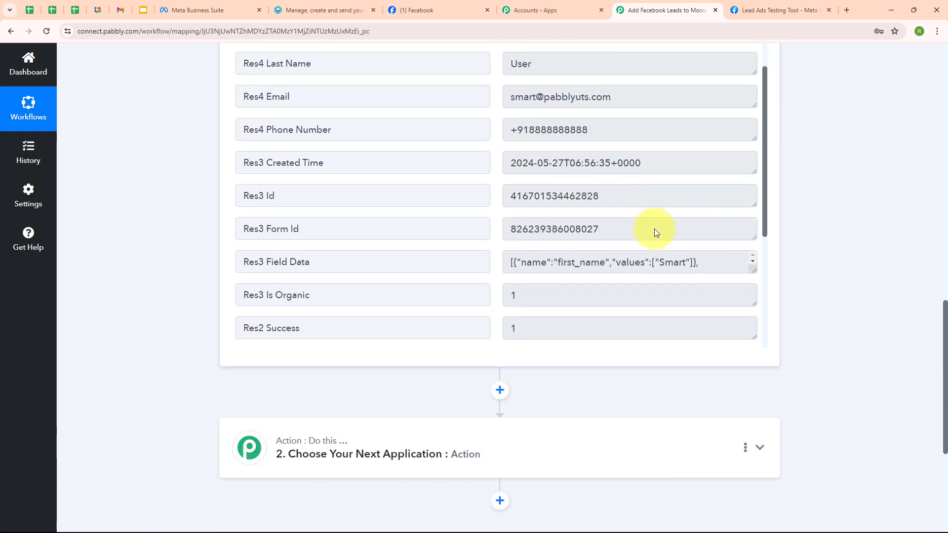
scroll(855, 173, up, 5)
scroll(857, 161, up, 10)
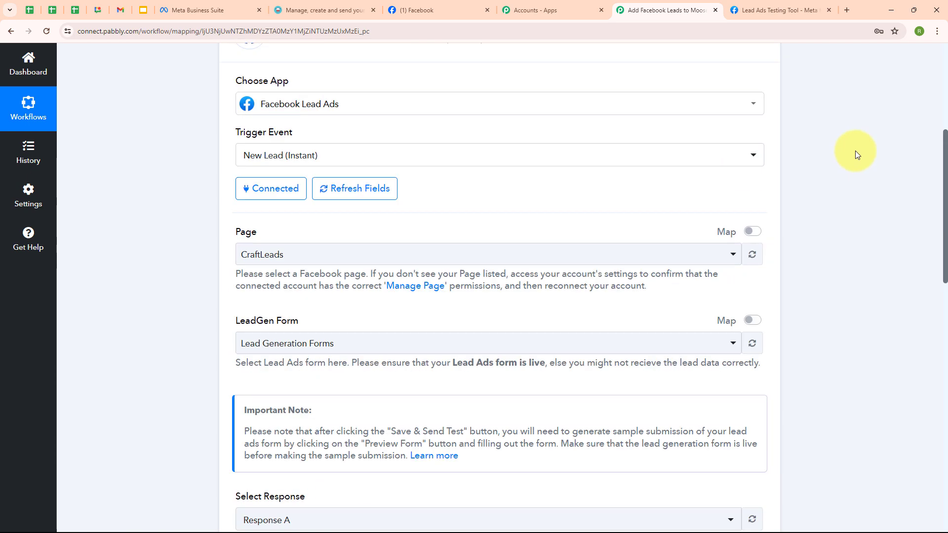
click(761, 122)
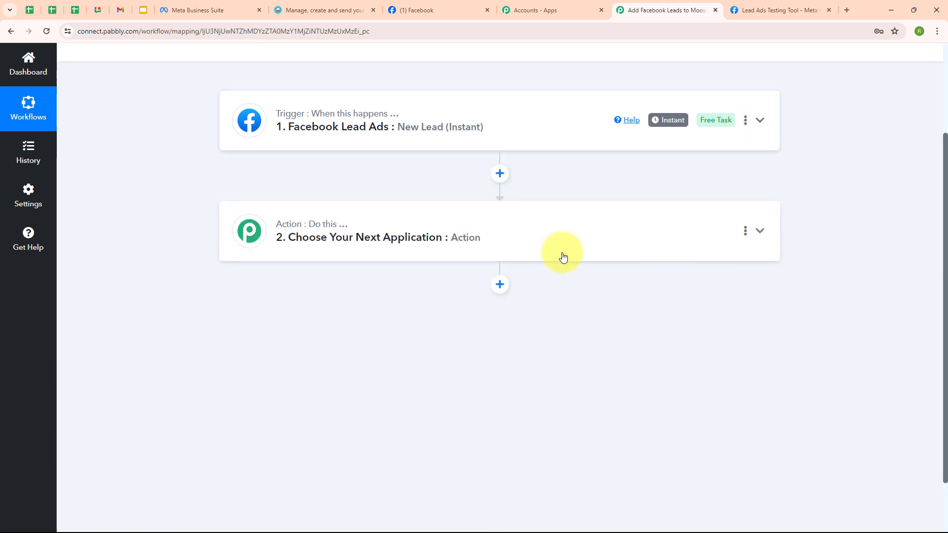
click(318, 222)
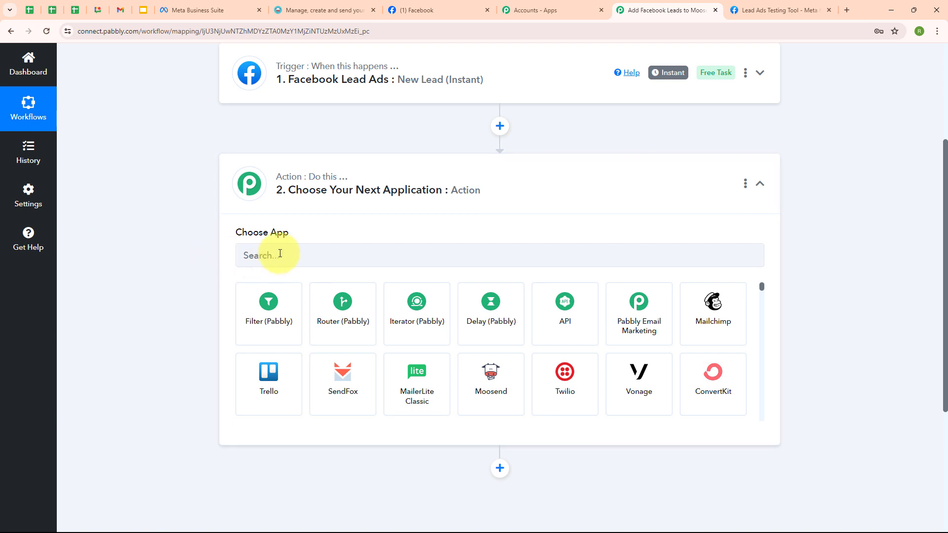
click(280, 253)
text(M)
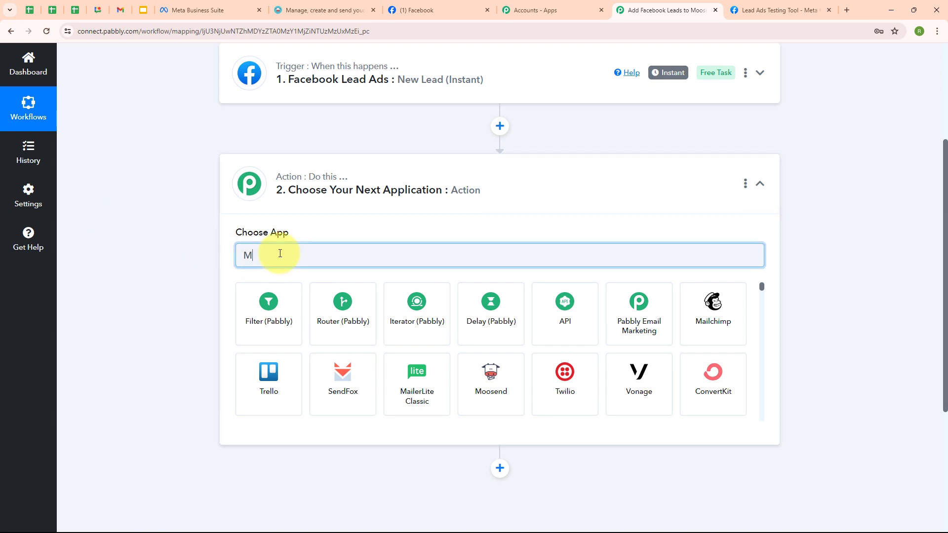
text(oo)
click(275, 302)
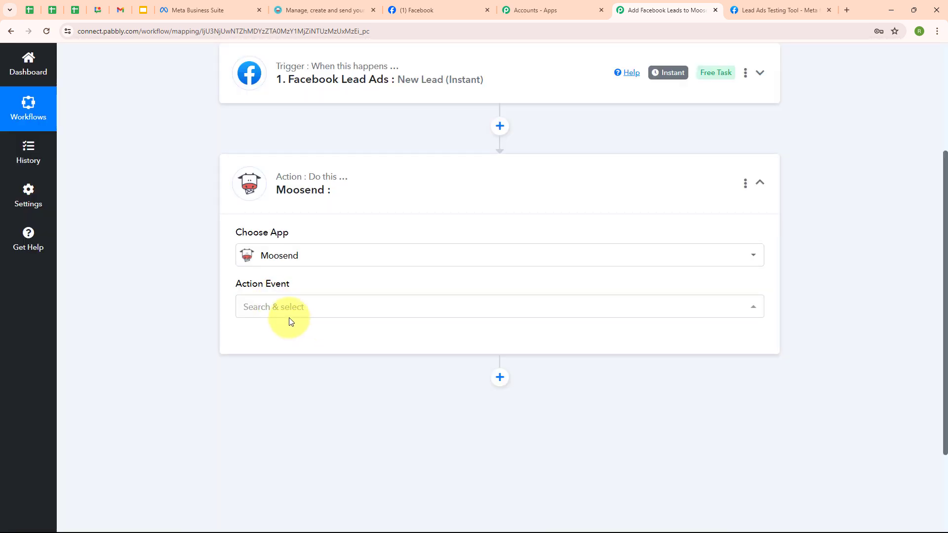
Choose the Add New Subscriber with Custom Fields action event
click(277, 309)
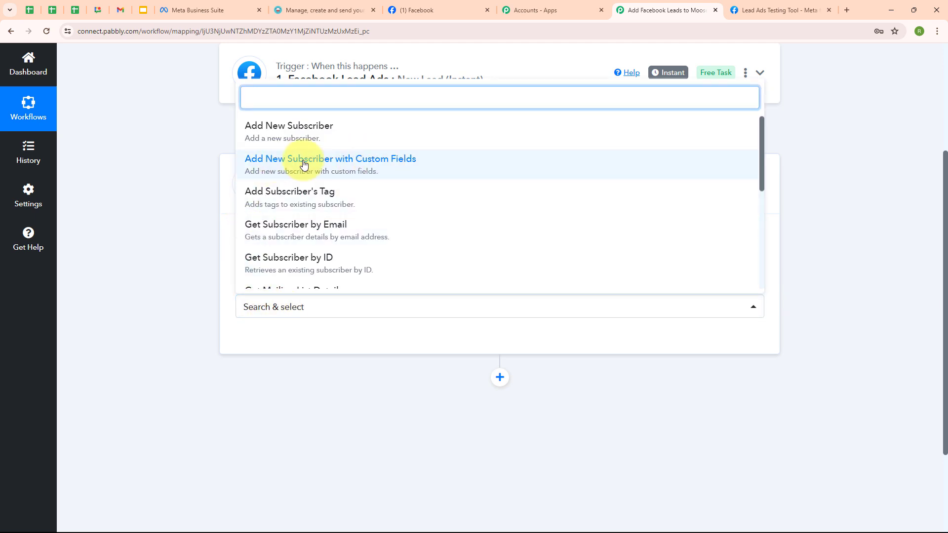
click(420, 165)
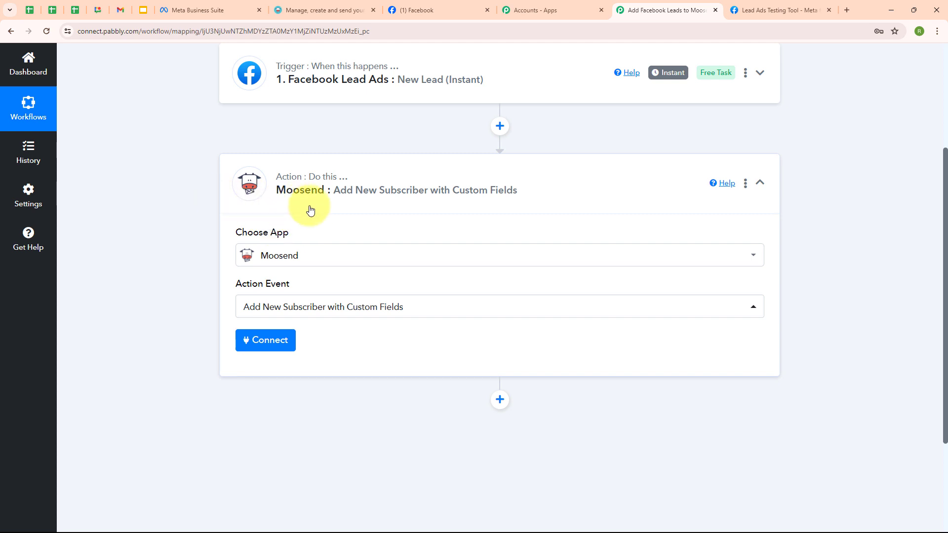
click(278, 344)
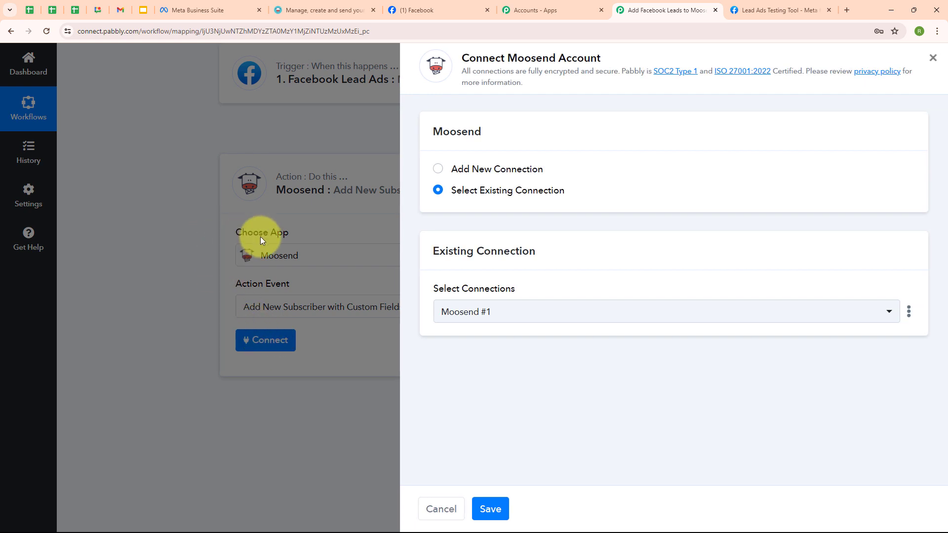
Choose Add New Connection, creating the Moosend #2 connection that awaits an API key
click(438, 171)
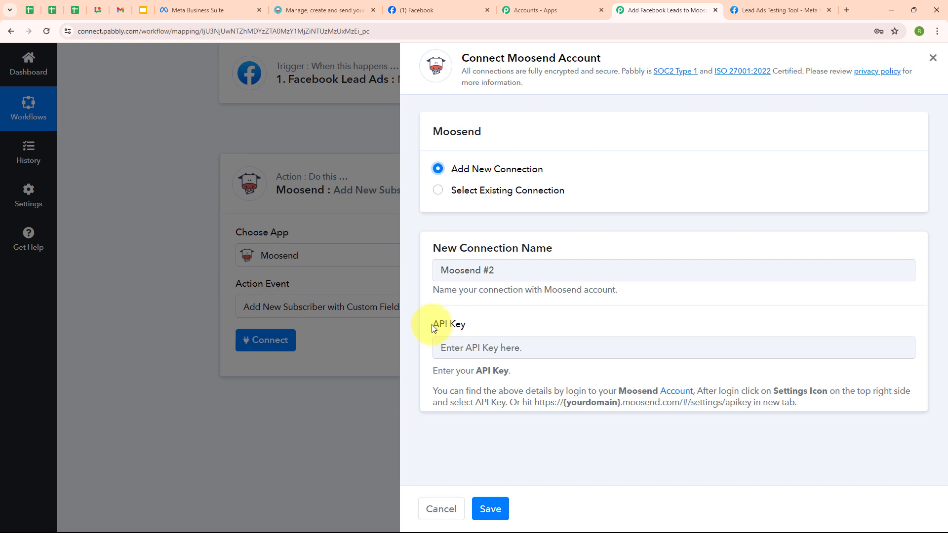
drag(433, 329, 481, 324)
drag(434, 391, 776, 419)
click(630, 379)
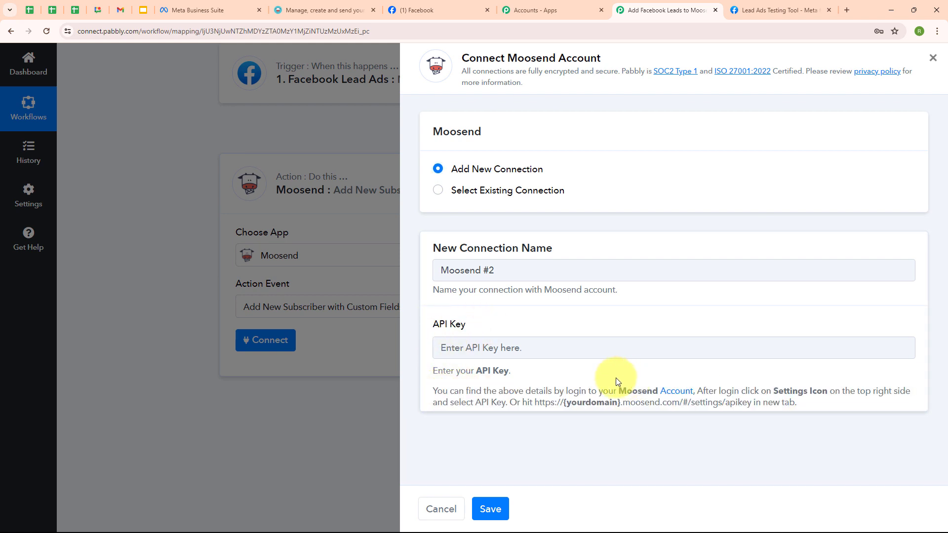
Generate a new API key under Moosend's More > Settings > API key and copy it
click(318, 10)
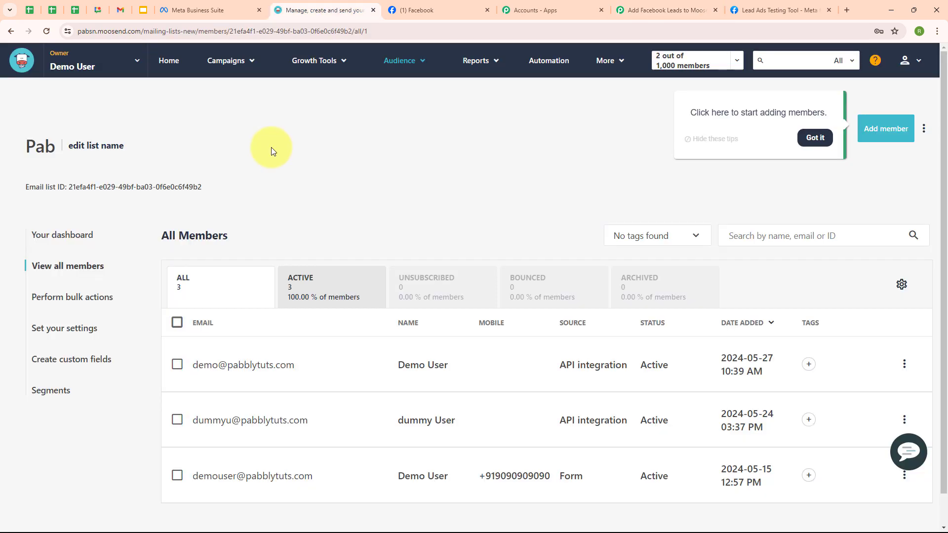
click(612, 63)
click(611, 89)
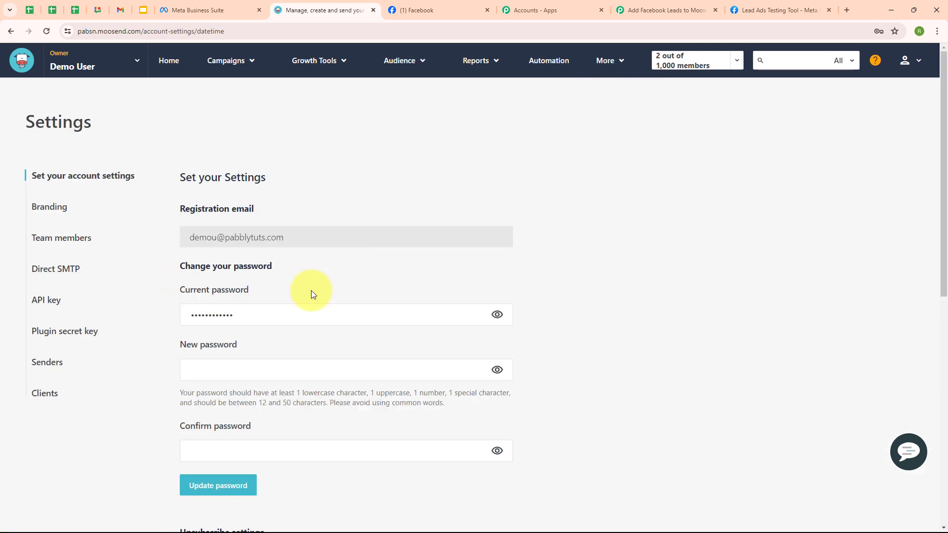
click(46, 300)
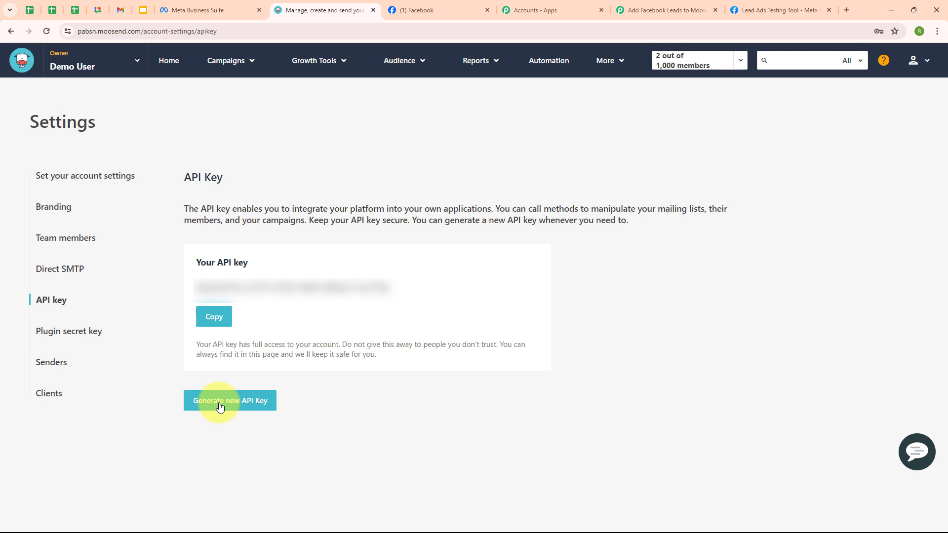
click(220, 407)
click(354, 464)
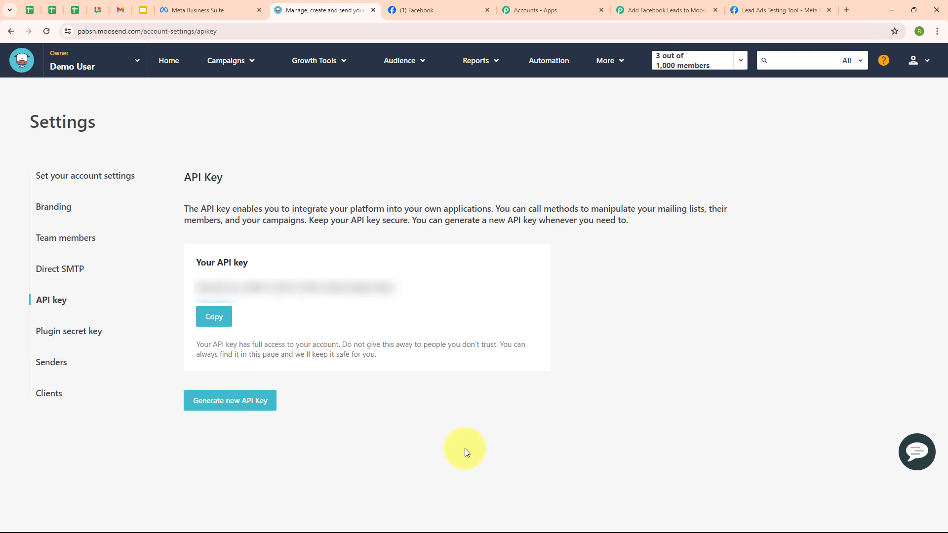
click(208, 319)
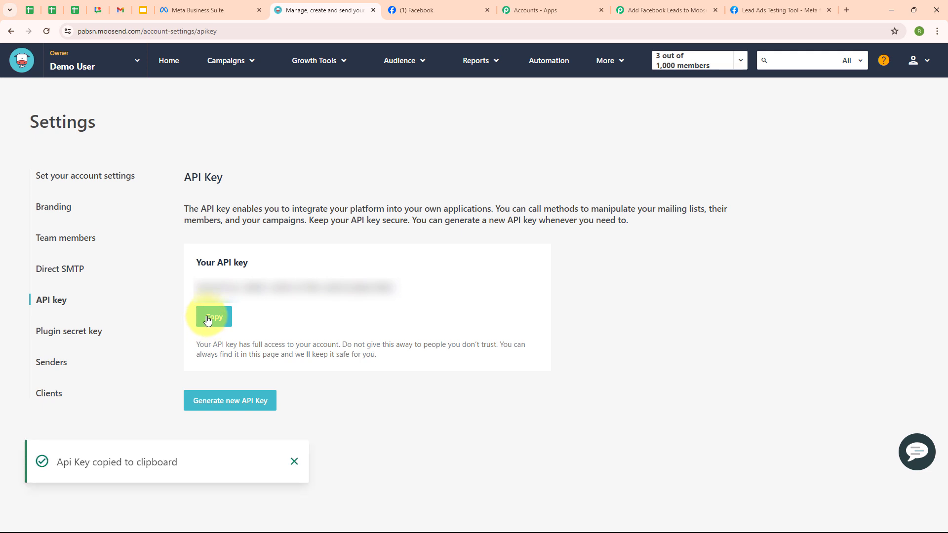
click(629, 5)
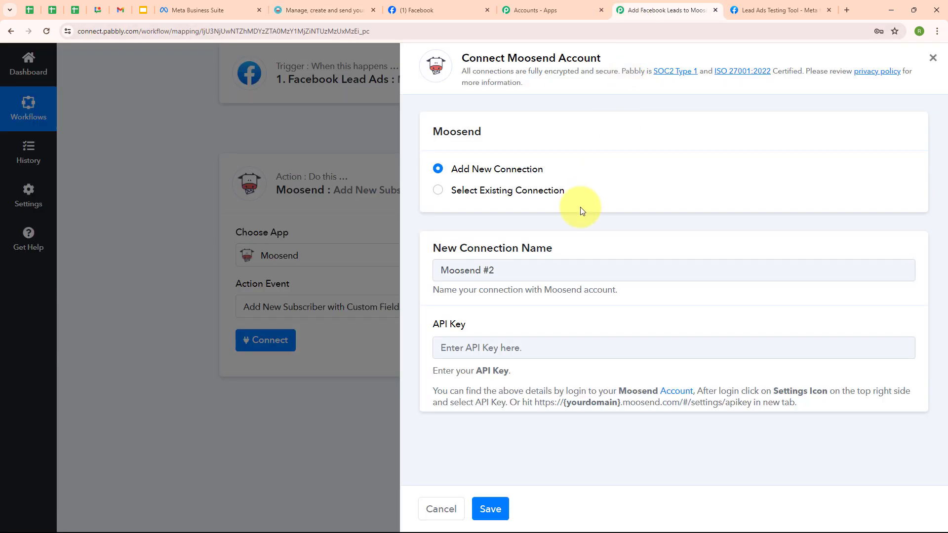
Paste the new Moosend API key into the connection and save it
click(442, 347)
key(ctrl+v)
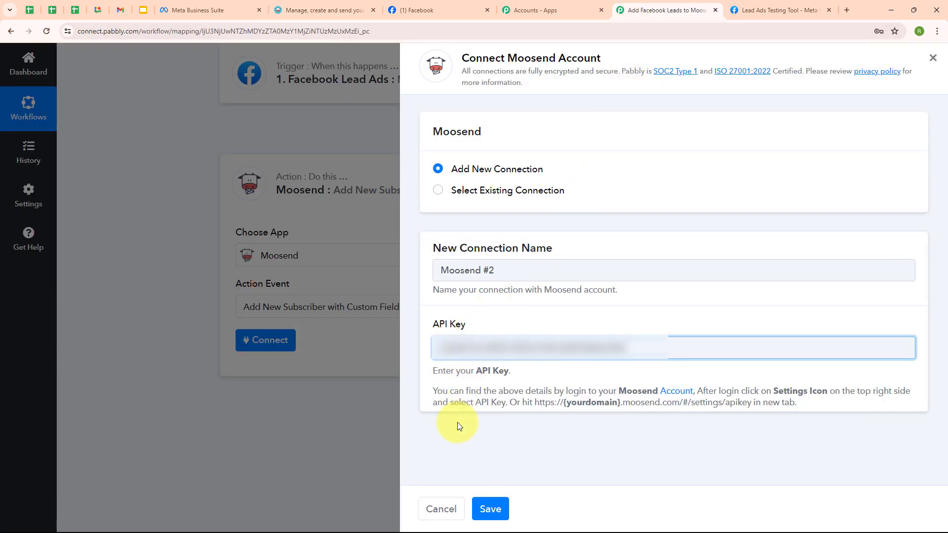
click(495, 513)
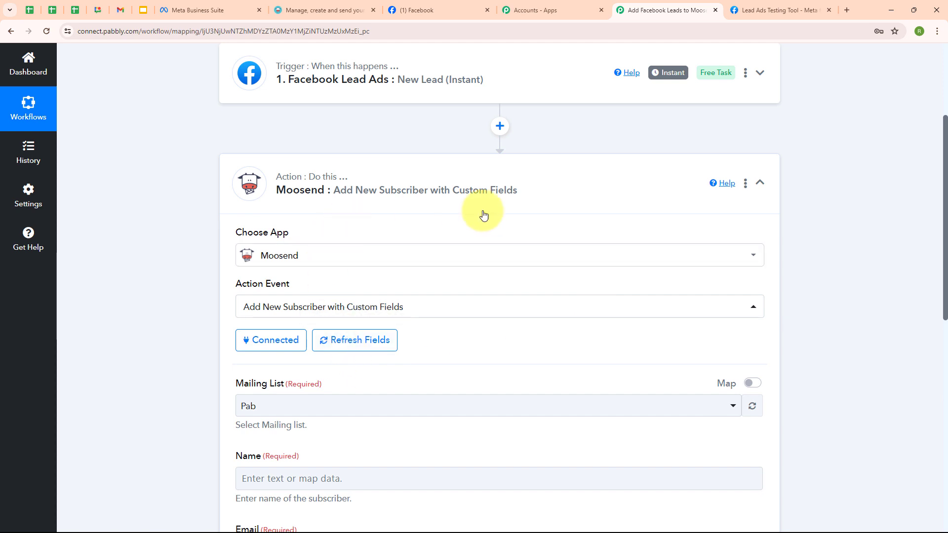
Choose the Pab mailing list for the Moosend subscriber step
scroll(531, 339, down, 3)
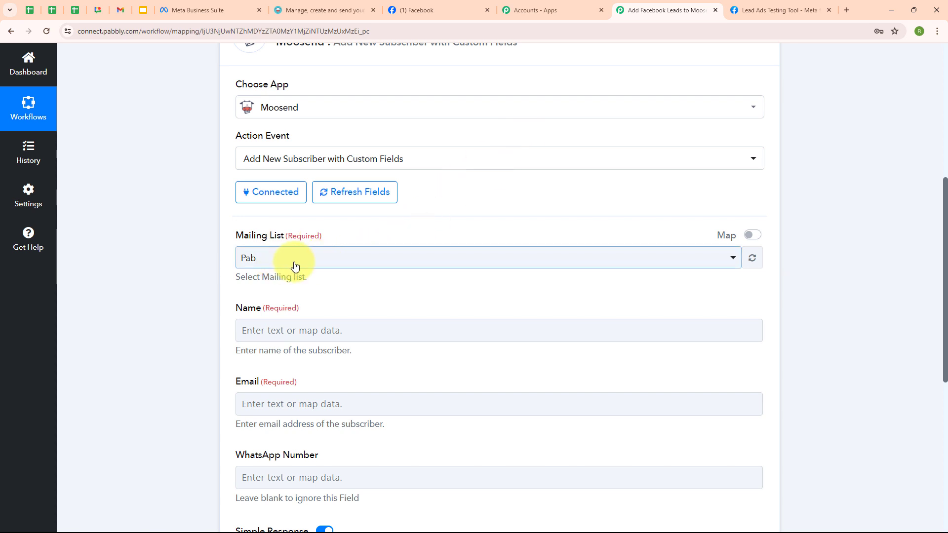
click(345, 8)
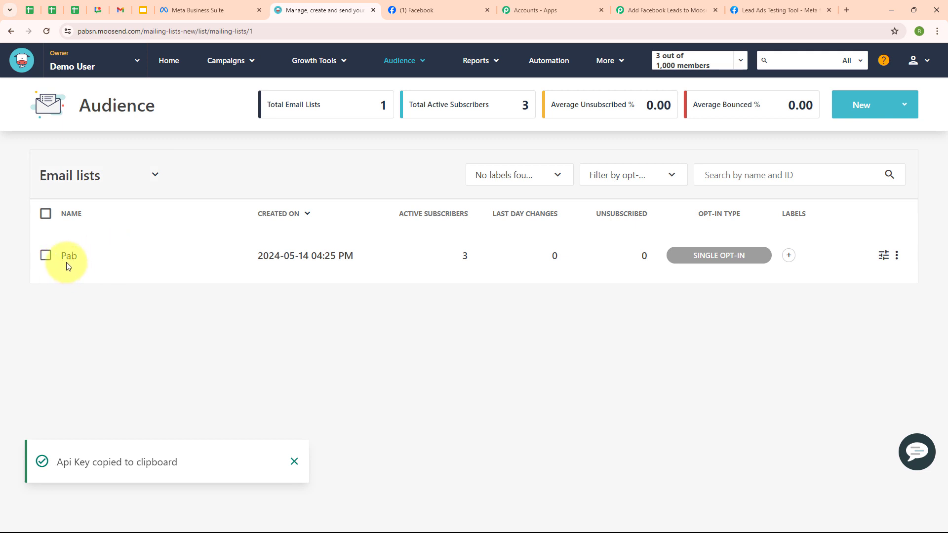
click(664, 10)
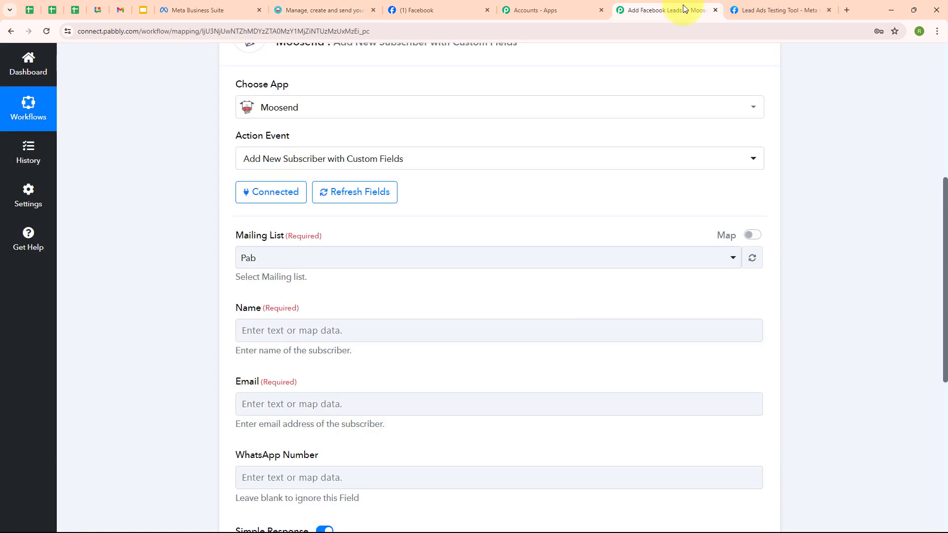
click(318, 264)
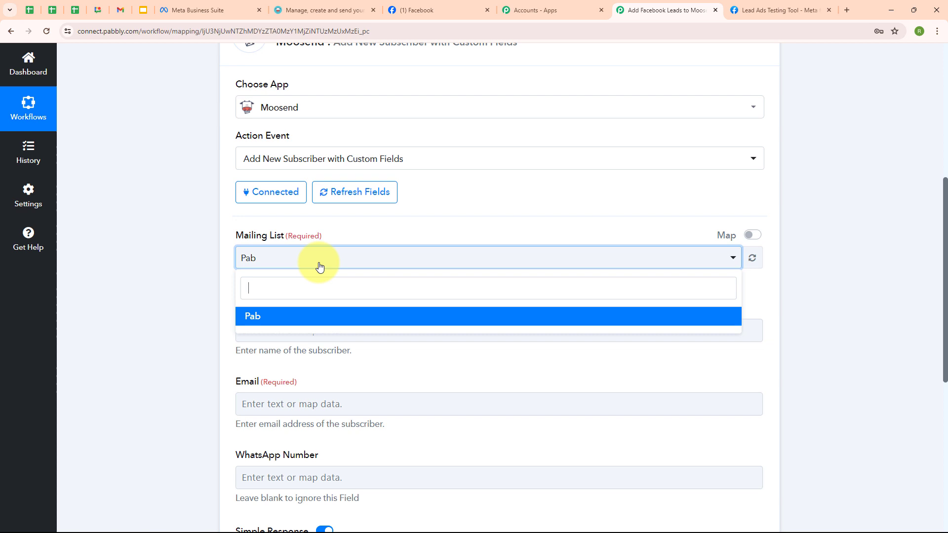
click(313, 315)
scroll(502, 296, down, 4)
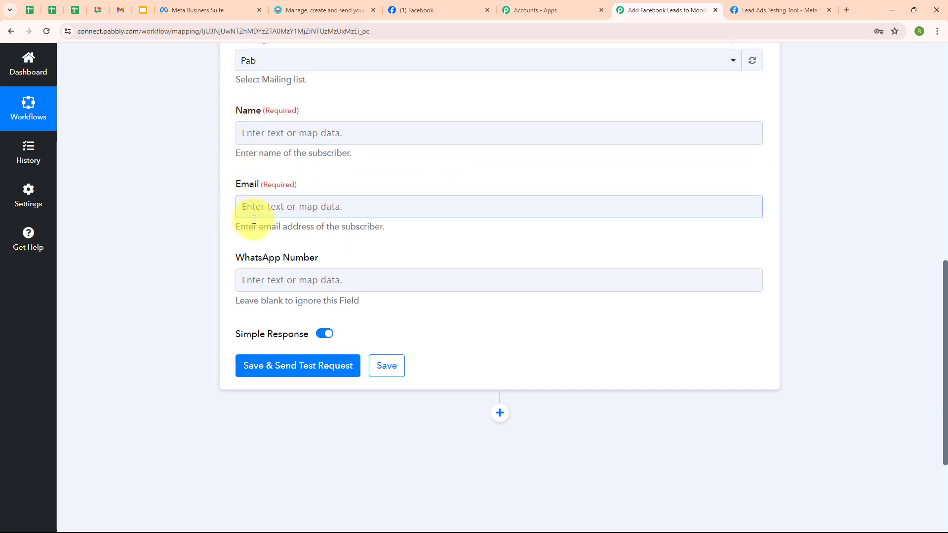
Map the Name field to the Facebook lead's first and last name
click(253, 129)
click(253, 129)
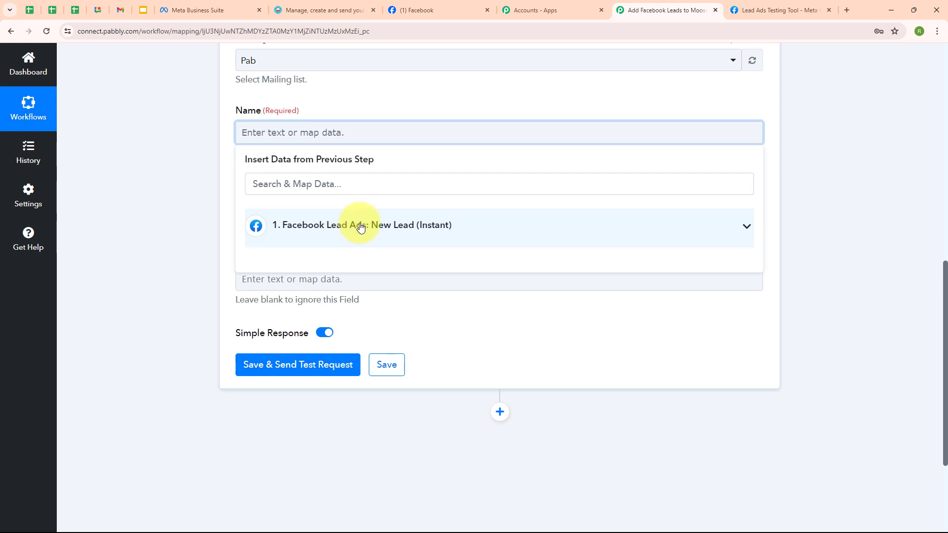
click(361, 226)
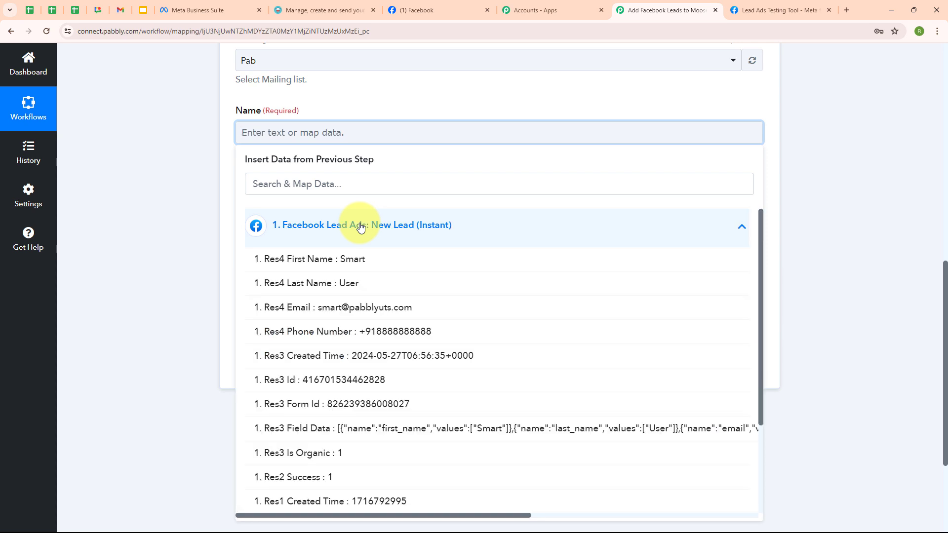
click(354, 261)
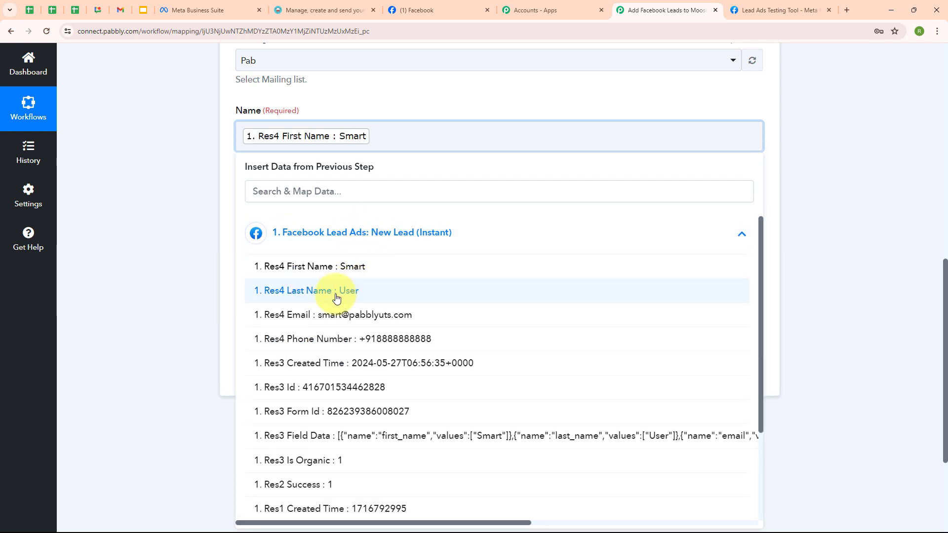
click(341, 292)
Map Email to the lead's email and WhatsApp Number to the lead's phone number
click(326, 213)
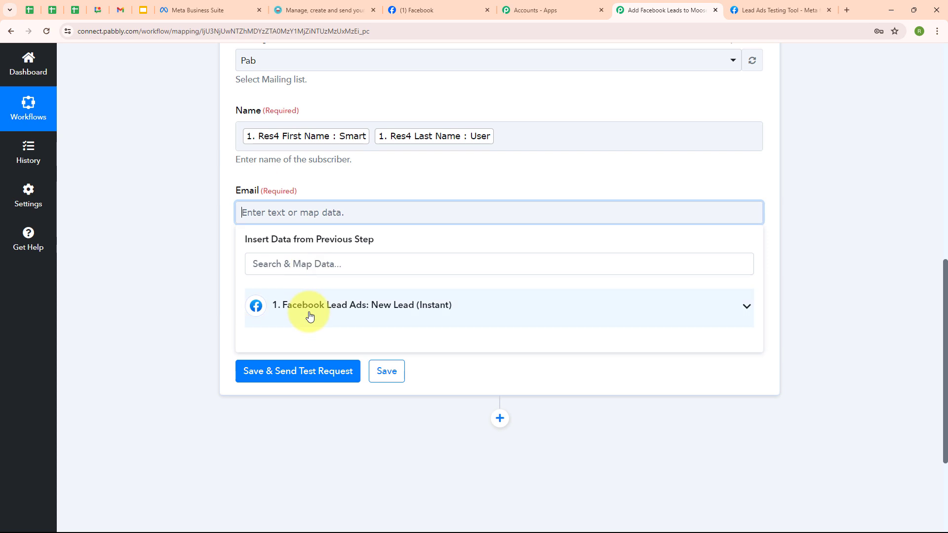
click(306, 307)
click(266, 390)
click(195, 393)
click(302, 292)
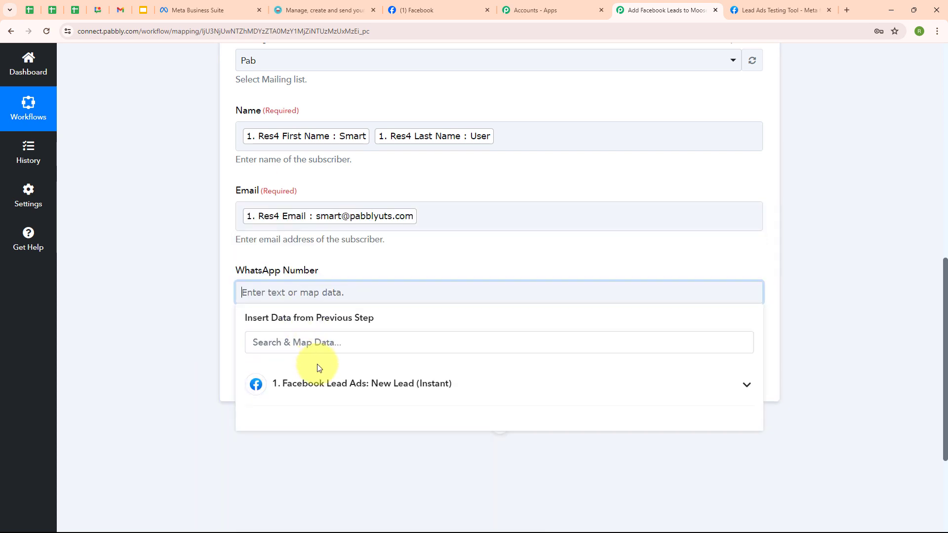
click(318, 384)
click(331, 491)
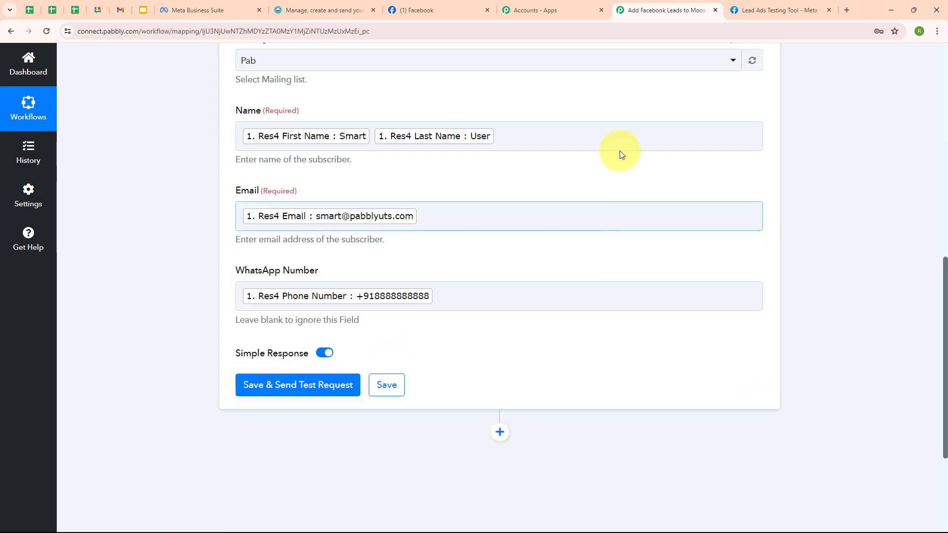
scroll(528, 297, down, 2)
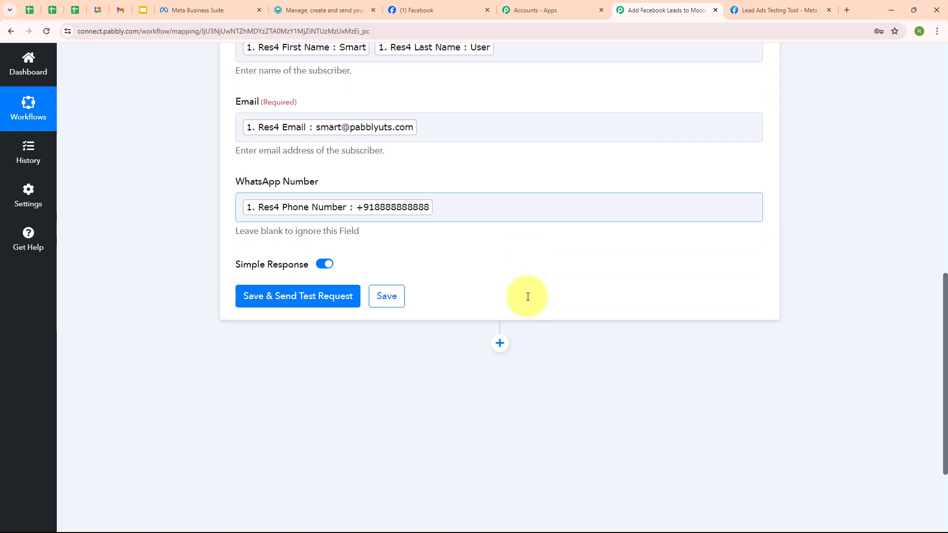
Save the Moosend step, send a test subscriber, and check the successful response
click(291, 287)
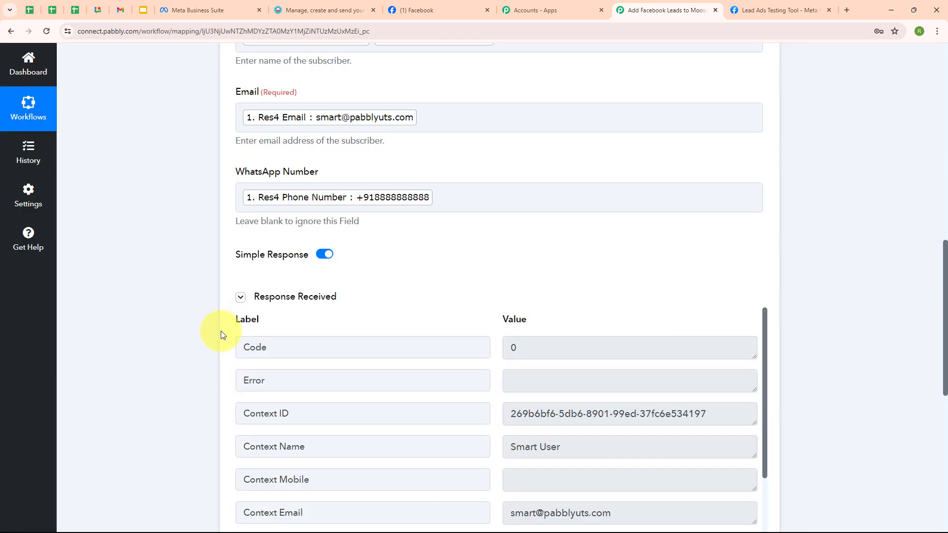
scroll(612, 307, down, 4)
scroll(535, 261, down, 1)
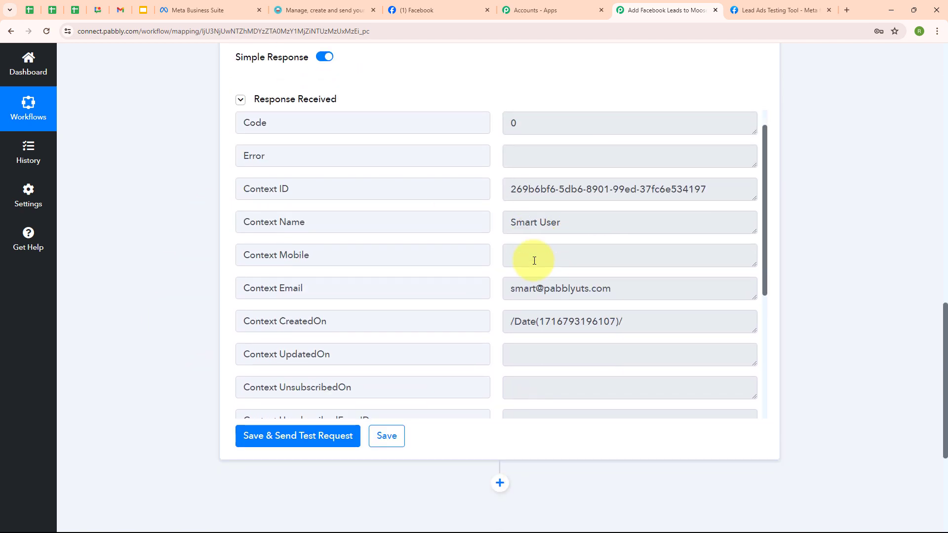
scroll(534, 261, down, 3)
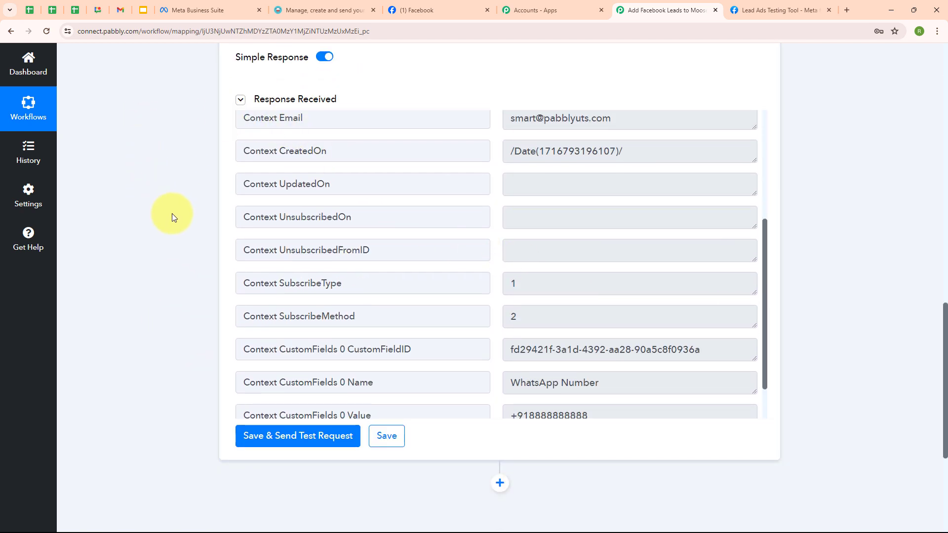
click(305, 11)
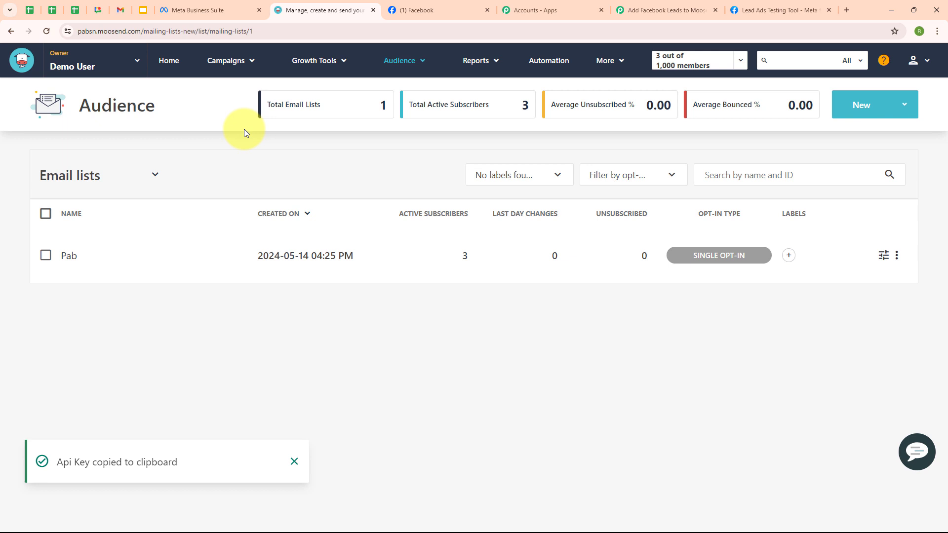
Reload Moosend's Audience page and confirm the newest member among the Pab list's 4 subscribers
click(46, 32)
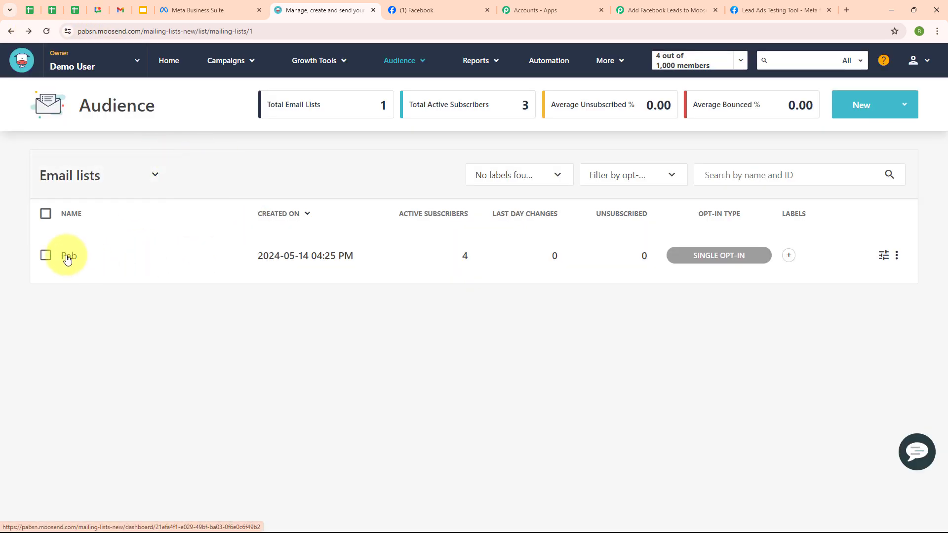
click(69, 256)
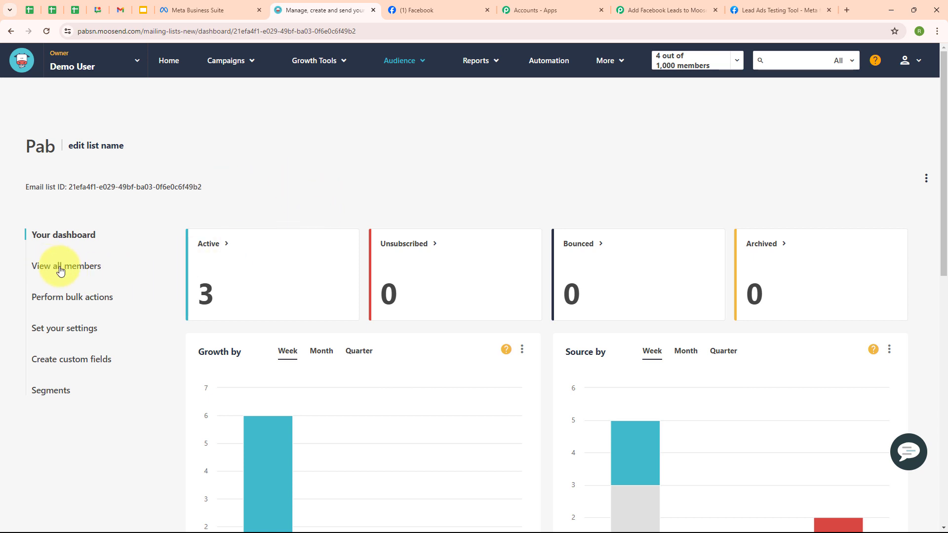
click(60, 266)
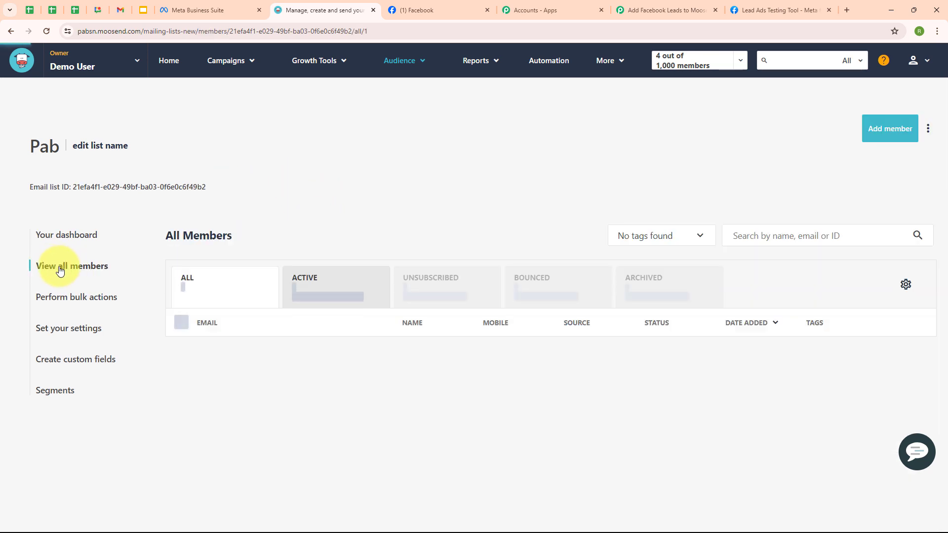
scroll(188, 169, down, 1)
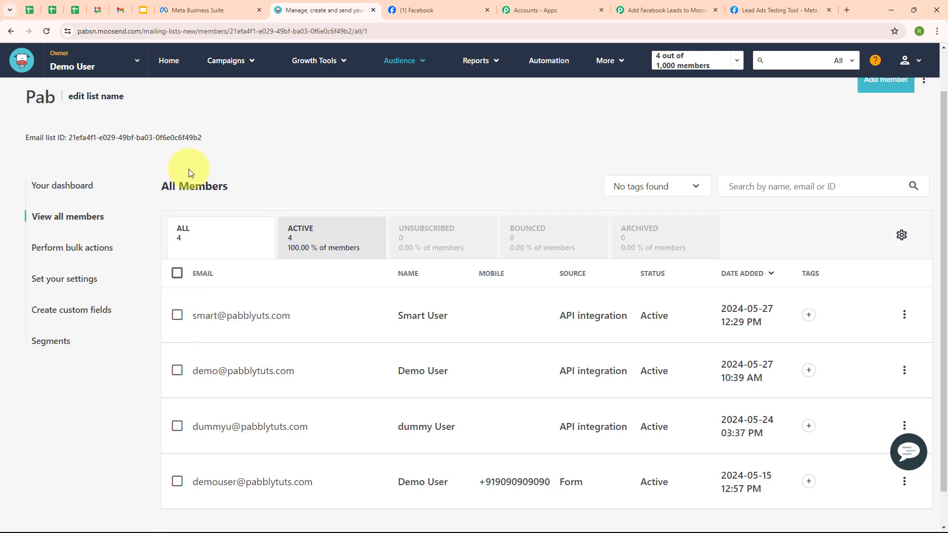
click(179, 320)
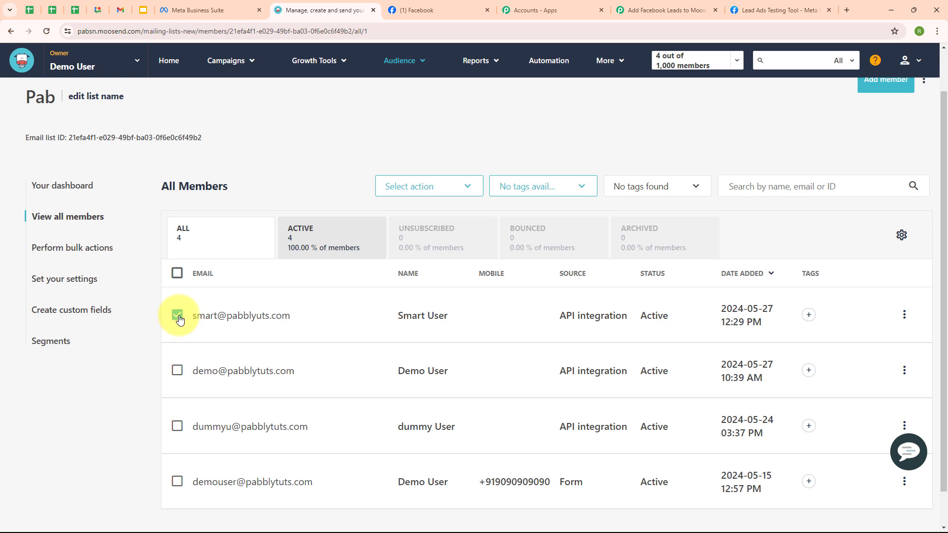
click(642, 12)
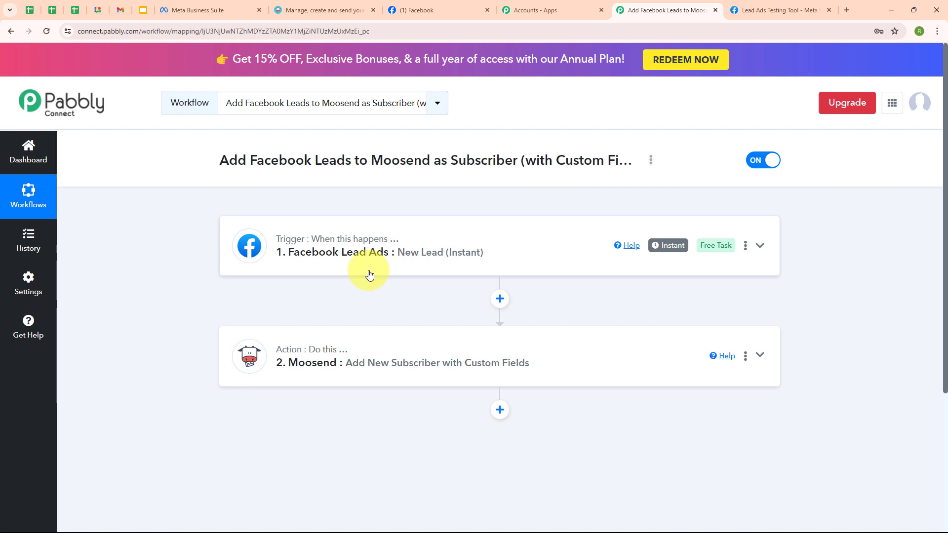
Switch to the 'Lead Ads Testing Tool - Meta' browser tab
click(746, 10)
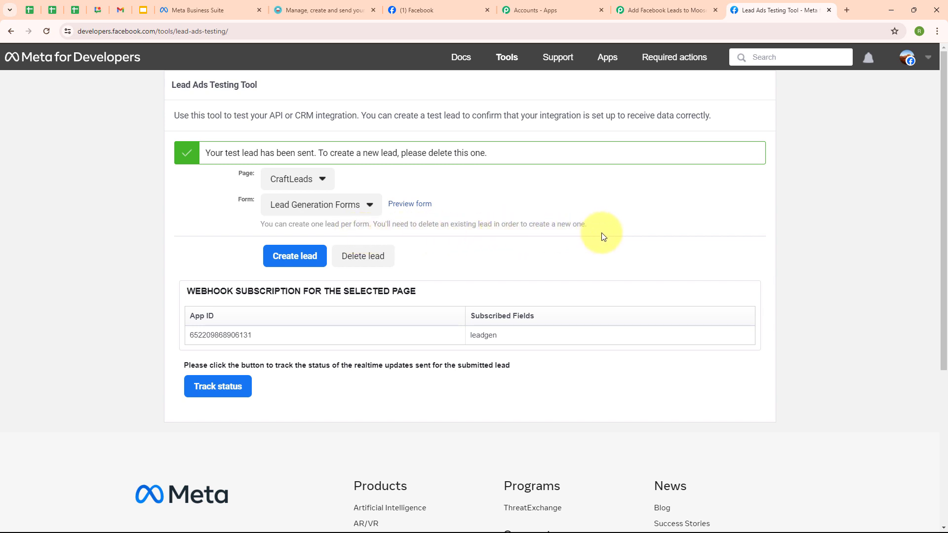
Delete the earlier test lead, then reselect the CraftLeads page and its Lead Generation Forms form
click(378, 262)
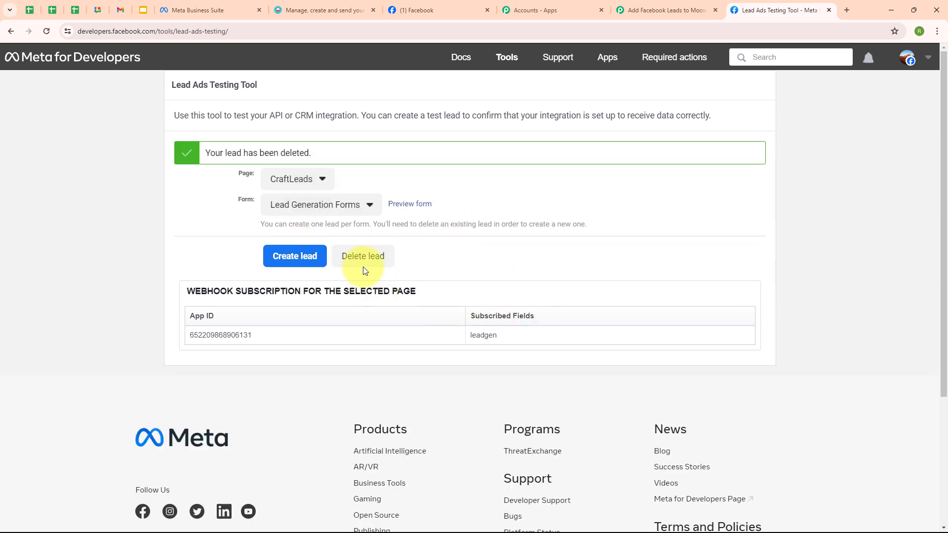
click(46, 32)
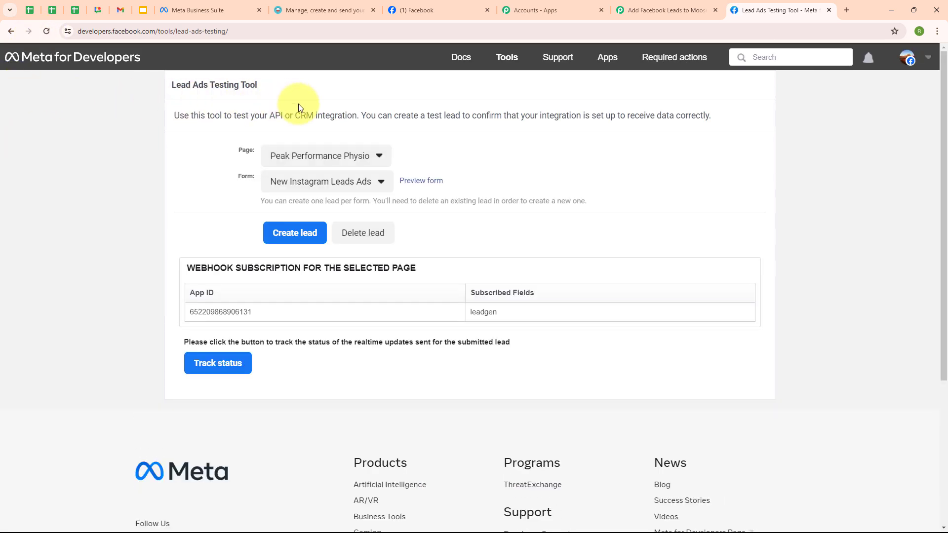
click(318, 162)
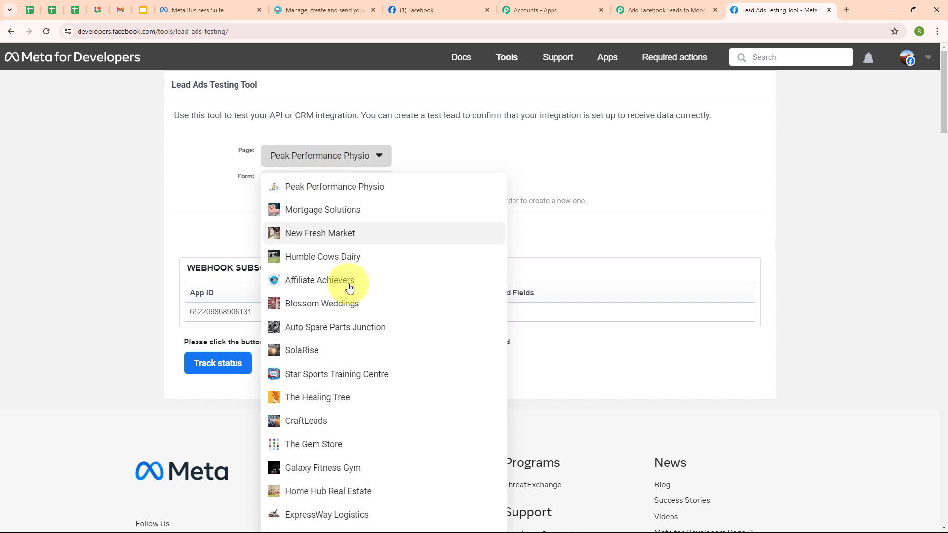
click(363, 421)
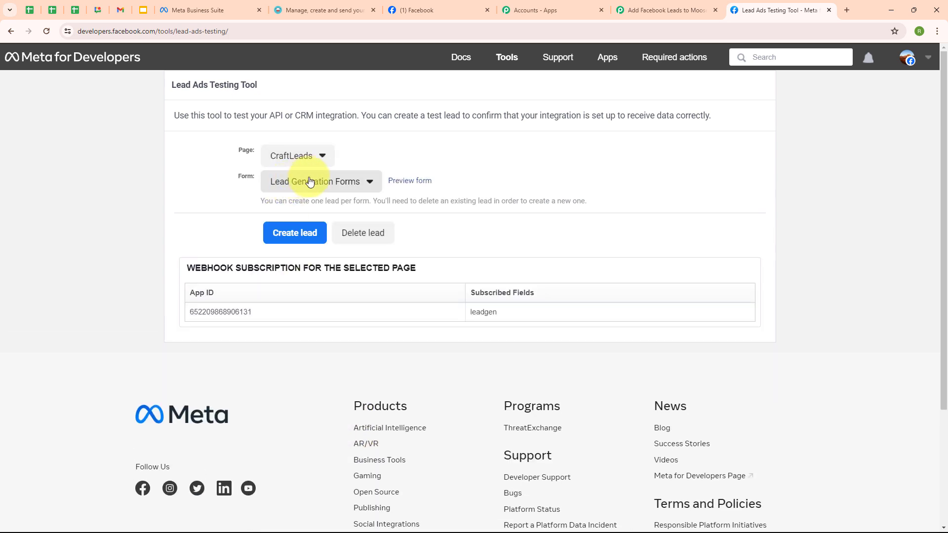
click(310, 183)
click(316, 200)
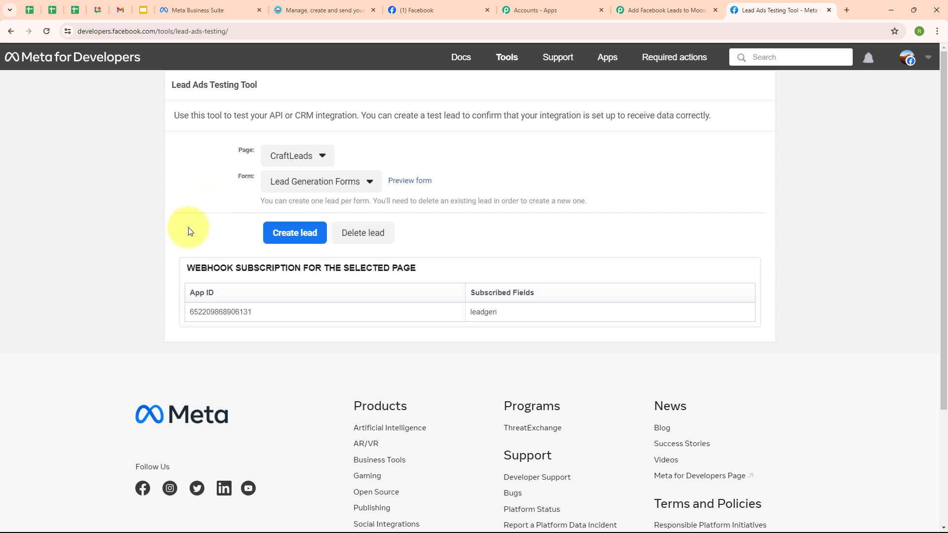
Submit a CraftLeads test lead with a first name, last name, e-mail address and phone number
click(406, 186)
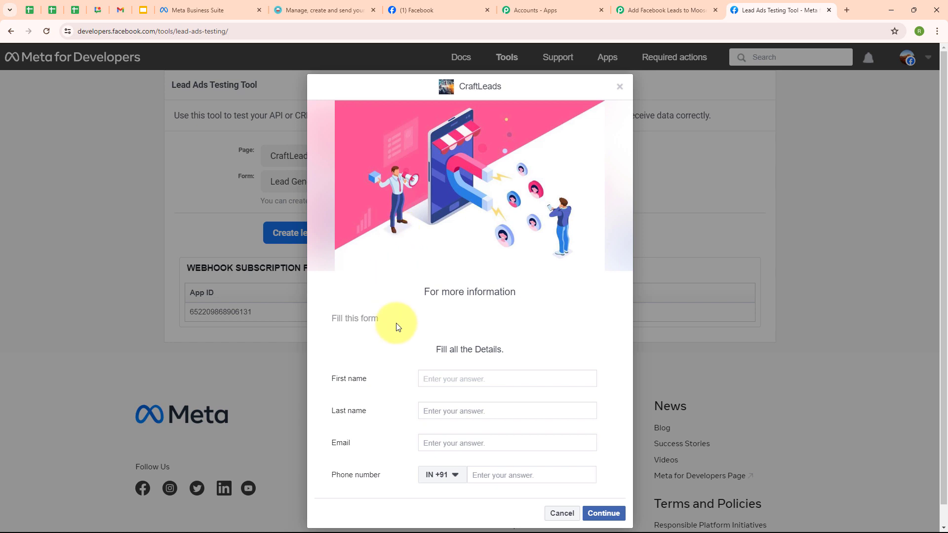
text(Current)
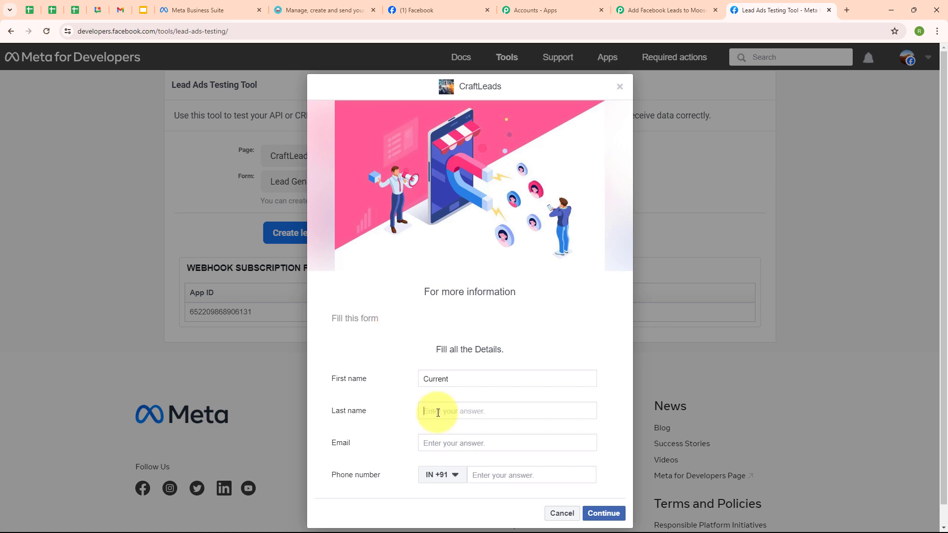
click(438, 411)
text(User)
click(460, 446)
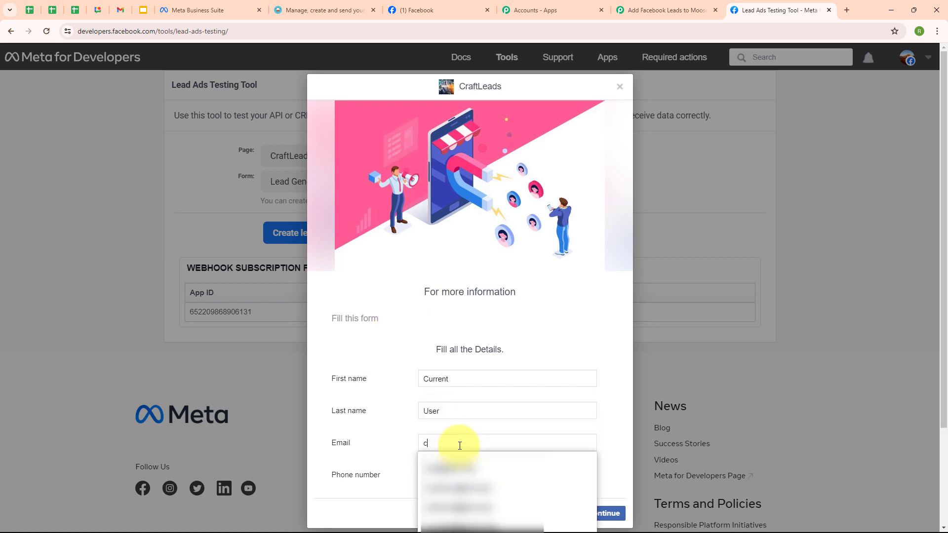
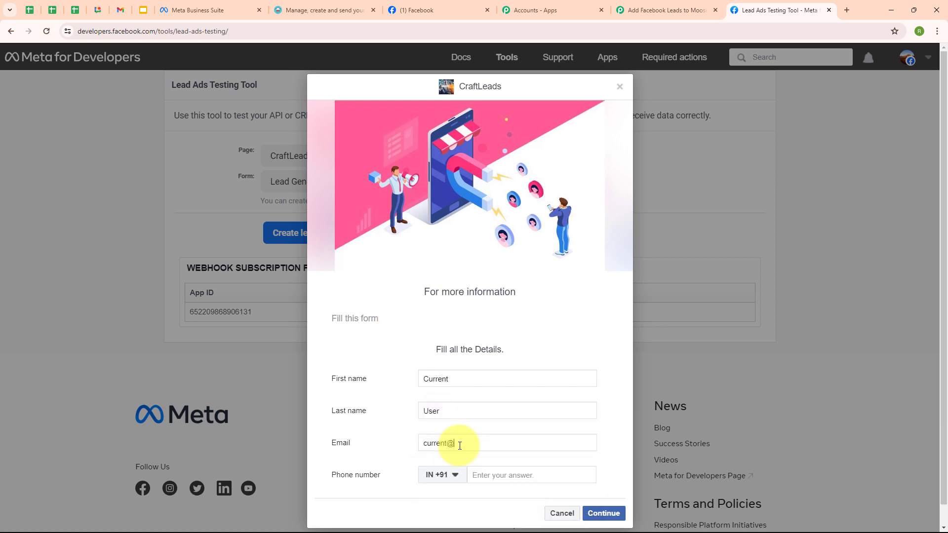
click(504, 473)
text(77777 77777)
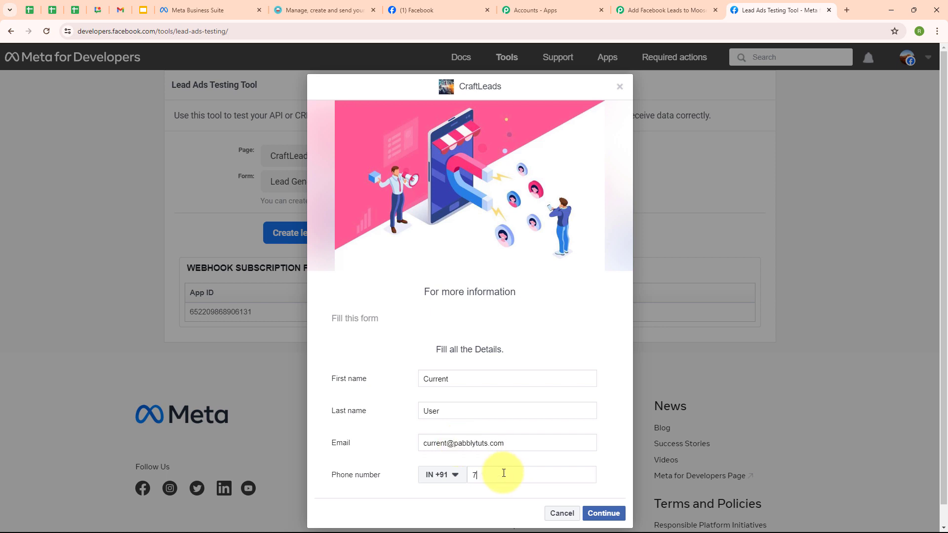
click(604, 514)
click(602, 374)
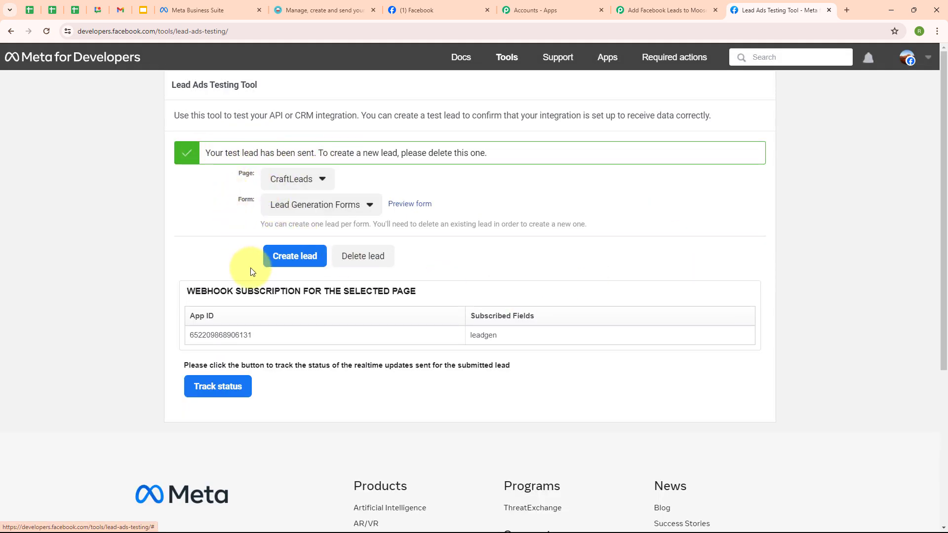
Reload the Moosend members list and confirm the fresh test lead is the Pab list's fifth member
click(322, 6)
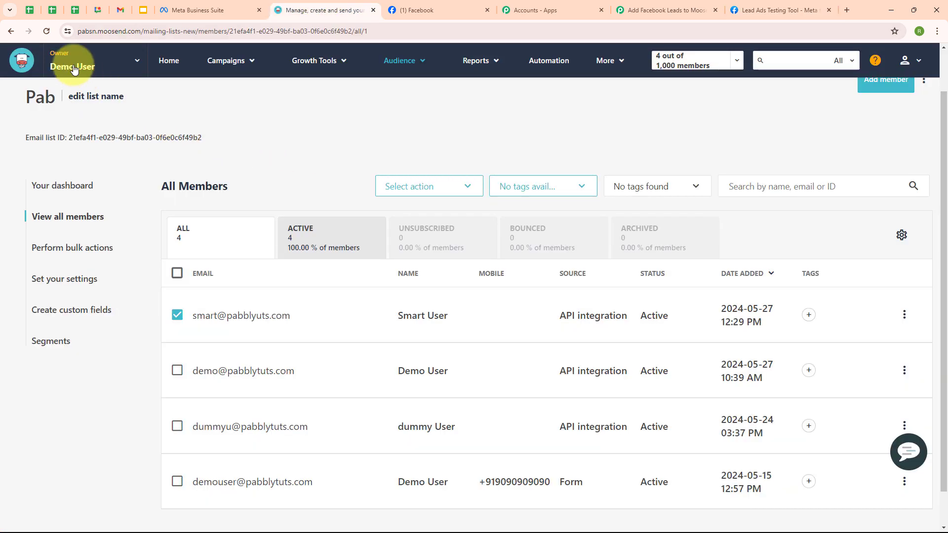
click(47, 31)
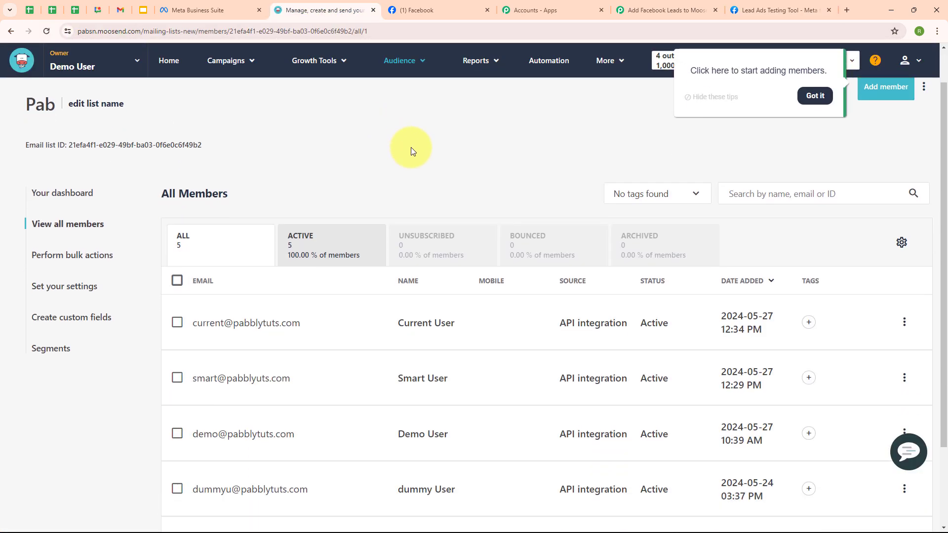
scroll(410, 147, down, 2)
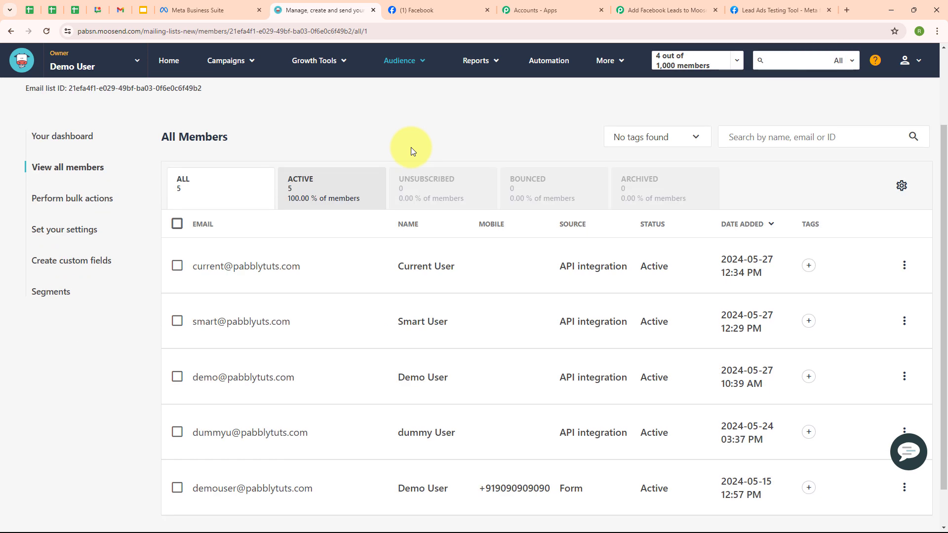
click(179, 270)
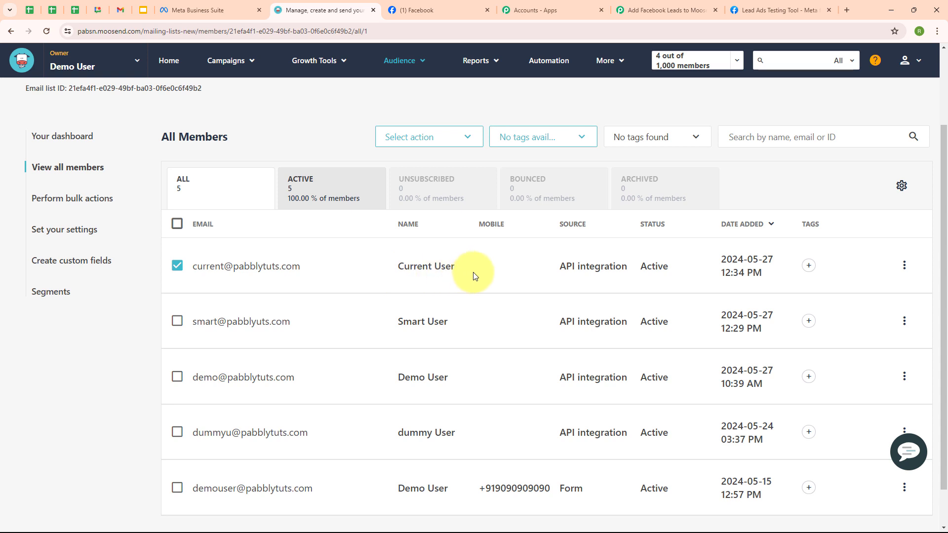
click(657, 10)
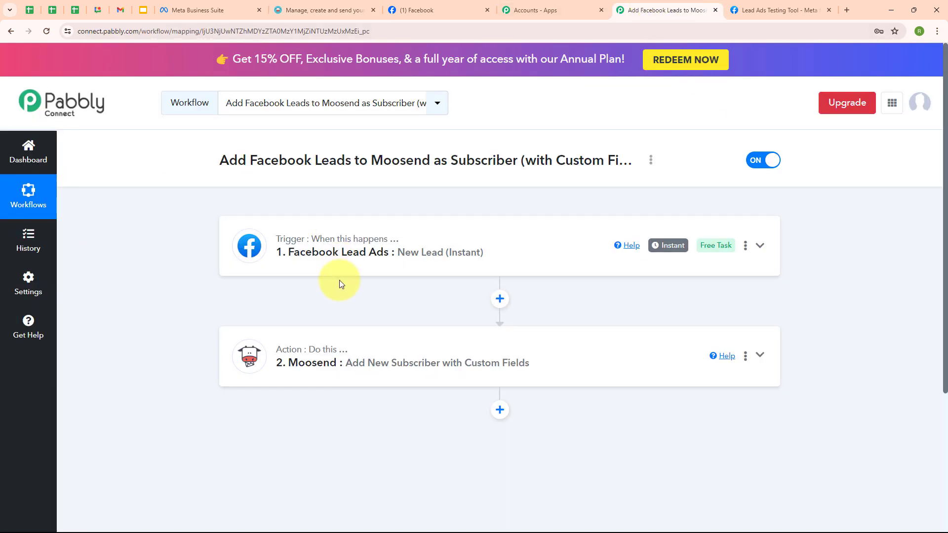